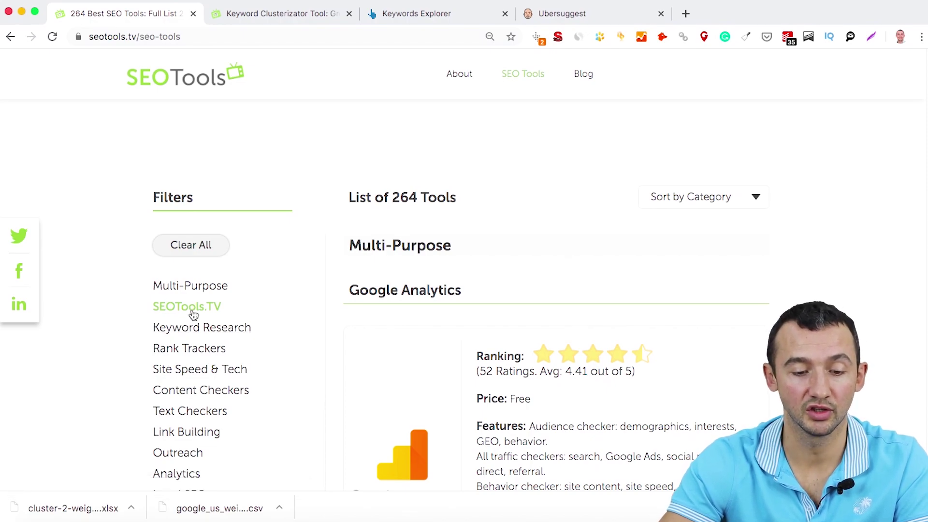
Filter SEOTools.tv to the 70 Keyword Research tools, then go to Ahrefs Keywords Explorer
left_click(210, 329)
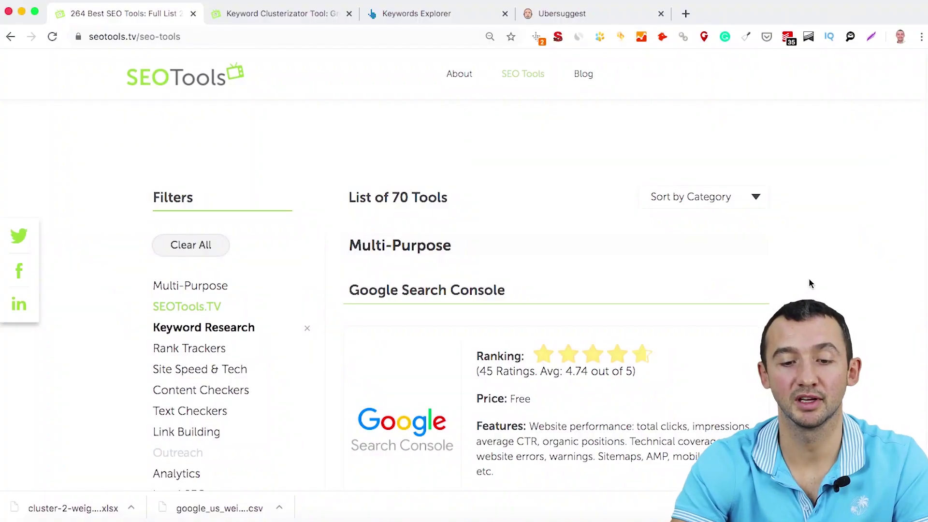
left_click(426, 16)
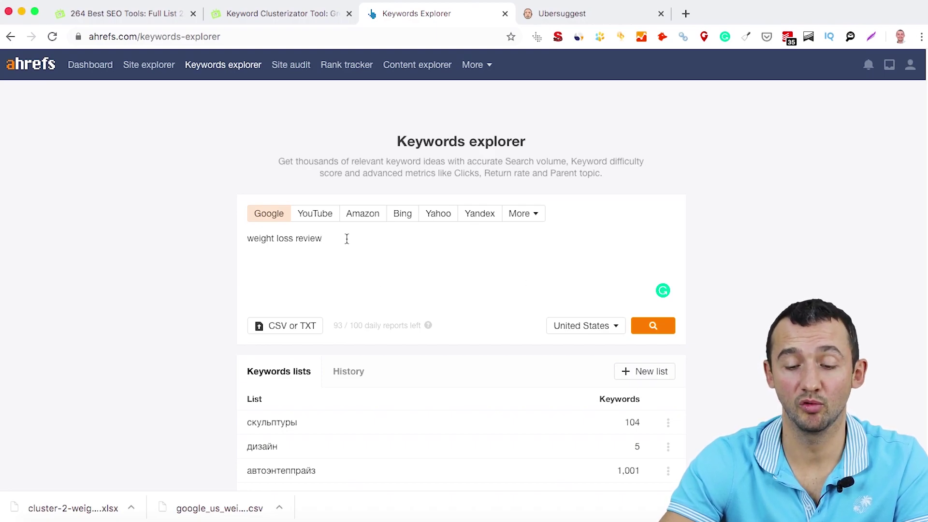
Search 'weight loss review' in Ahrefs and show all 2,669 Having same terms keywords
left_click(653, 326)
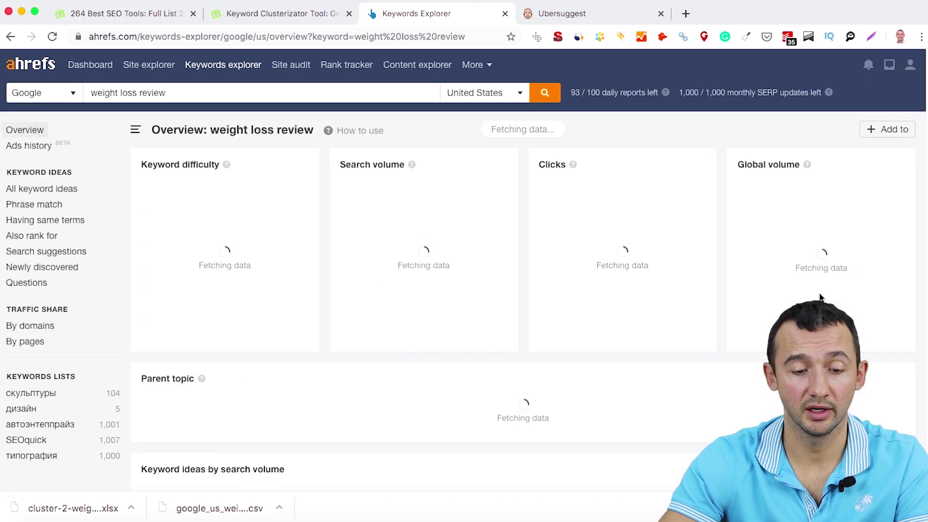
scroll(673, 330, "down", 5)
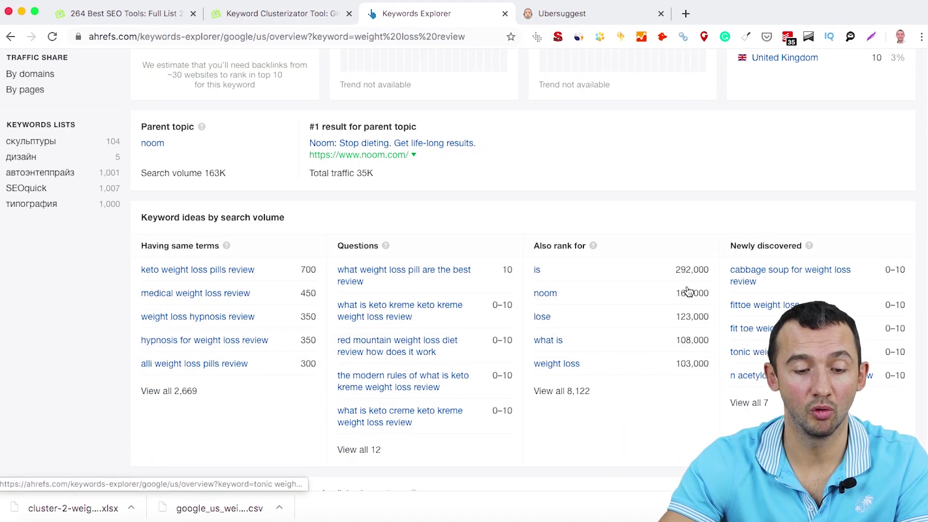
scroll(276, 316, "up", 5)
scroll(276, 316, "down", 1)
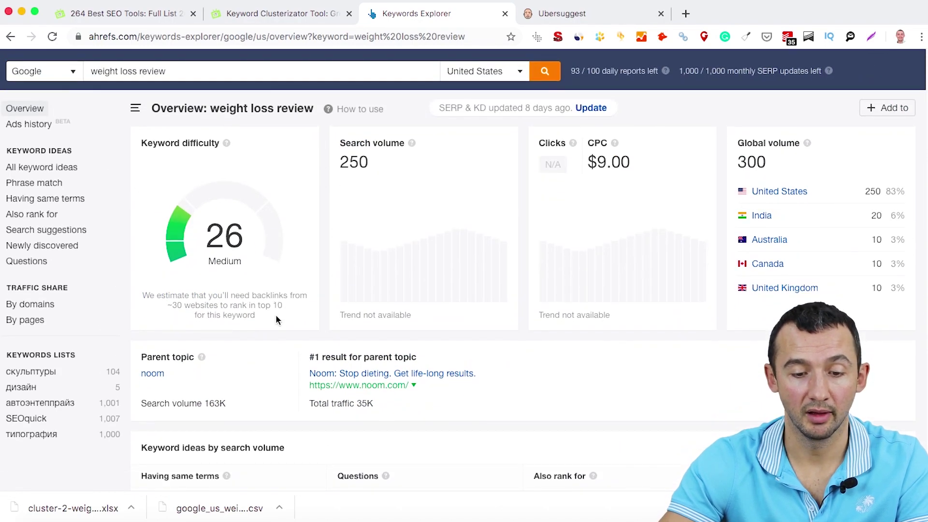
scroll(305, 296, "down", 3)
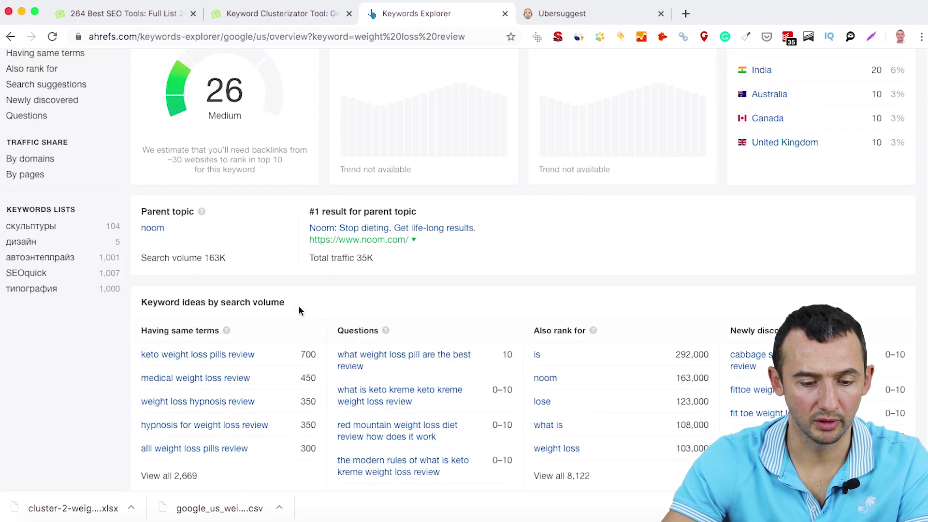
scroll(299, 309, "down", 3)
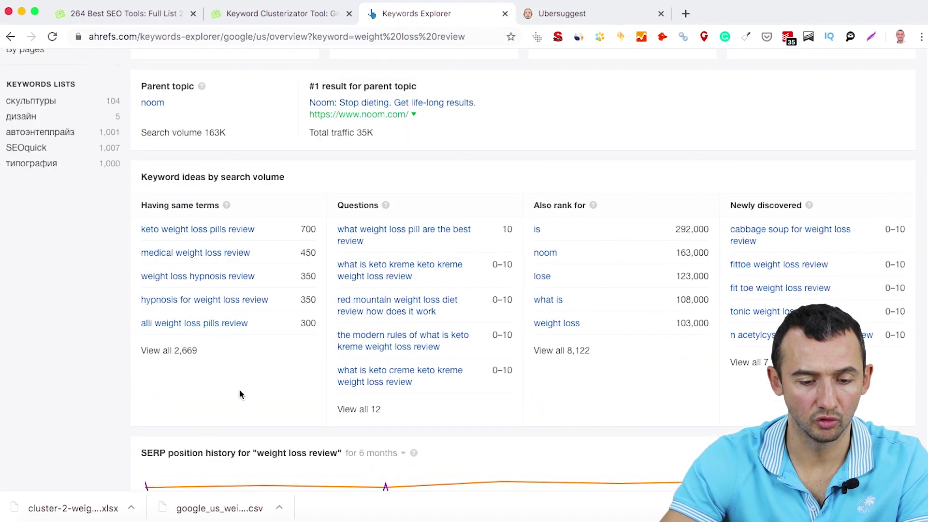
left_click(181, 351)
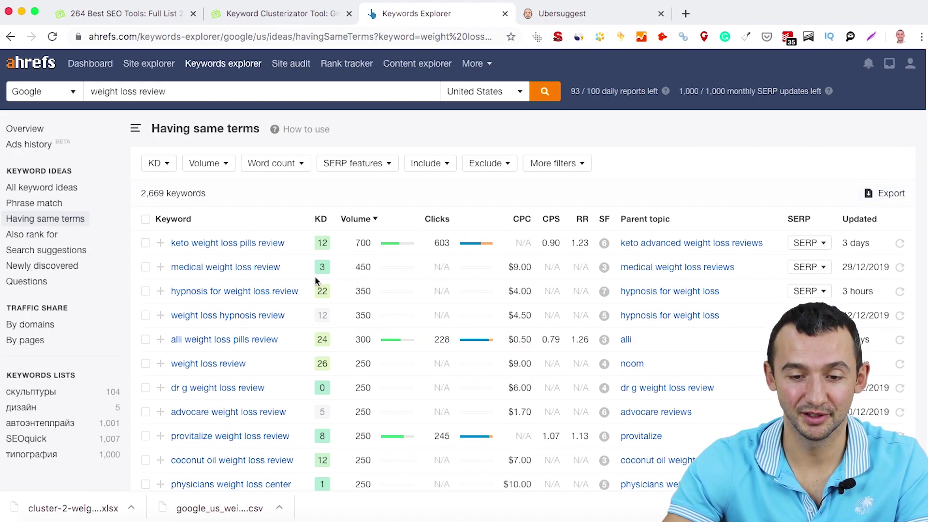
Upload the google_us weight-loss CSV into Clusterizator and close the 35-removed-rows notice
left_click(255, 20)
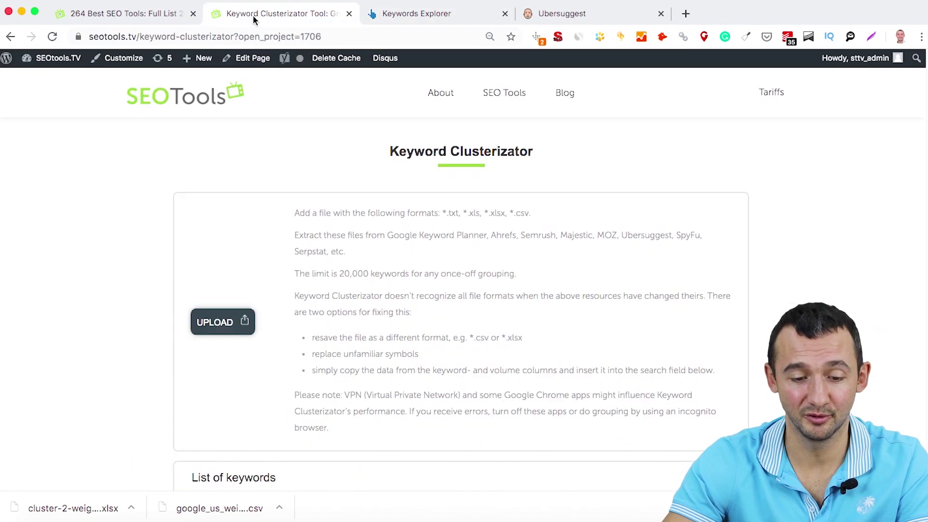
left_click(227, 328)
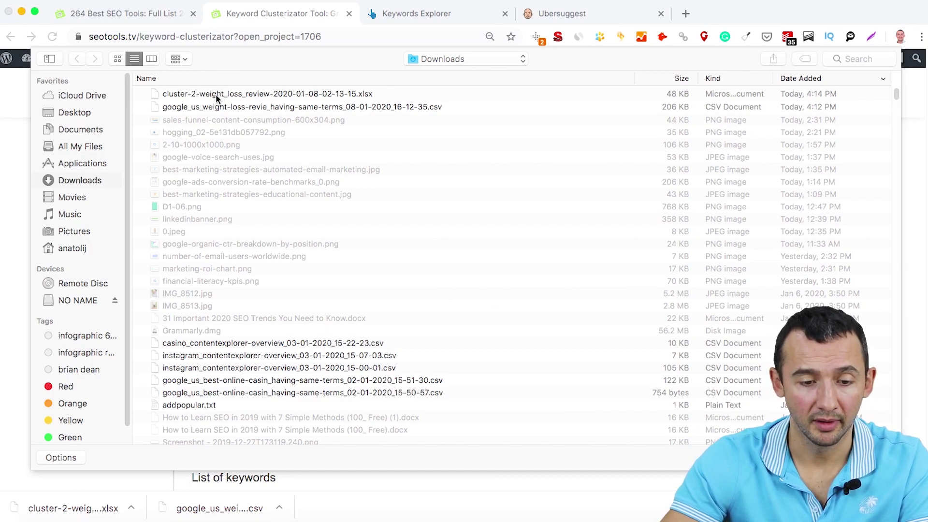
double_click(216, 106)
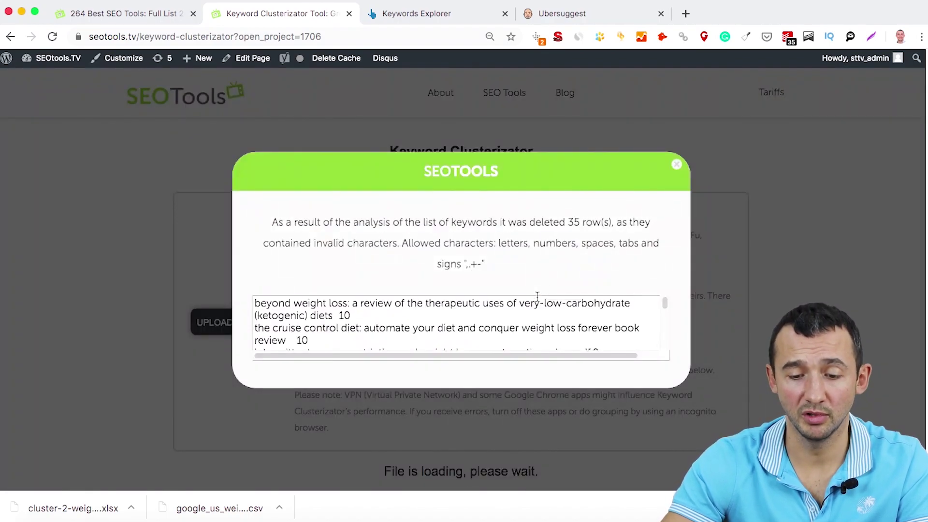
scroll(619, 320, "down", 15)
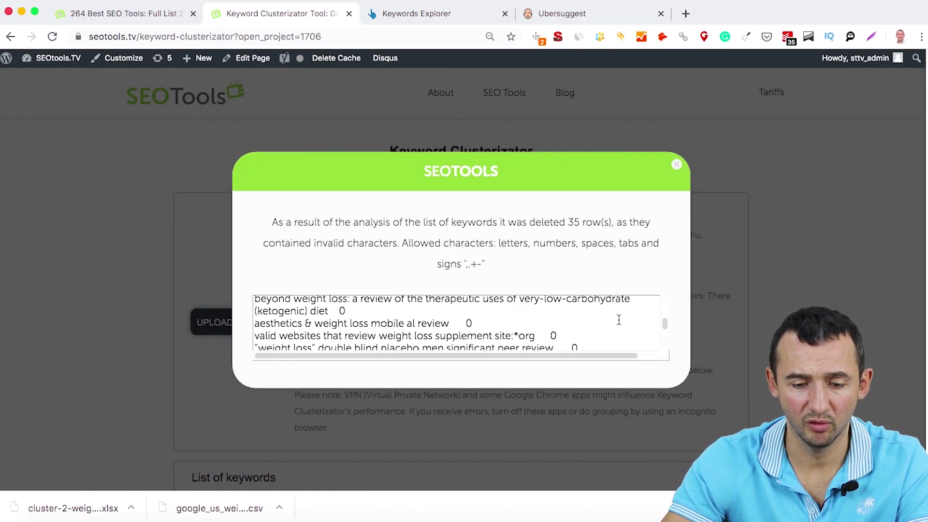
scroll(618, 320, "down", 3)
scroll(619, 320, "up", 10)
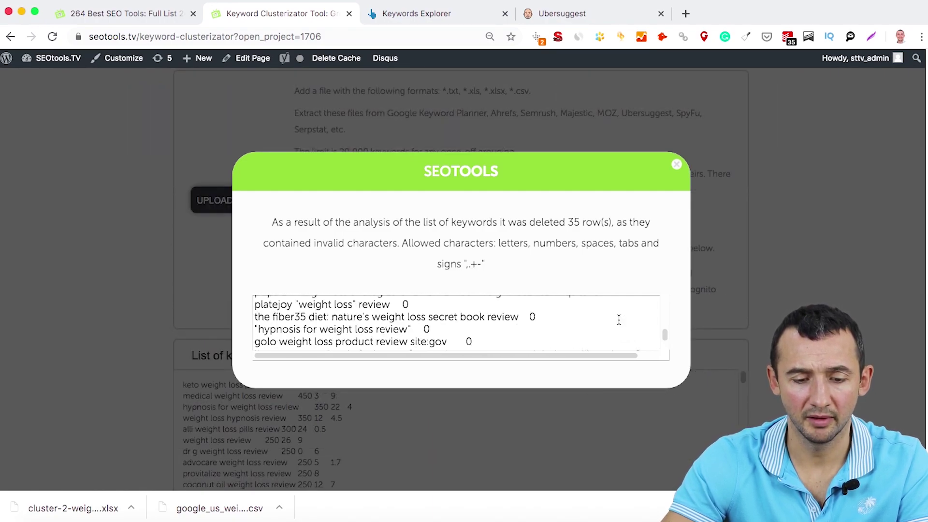
scroll(619, 320, "up", 3)
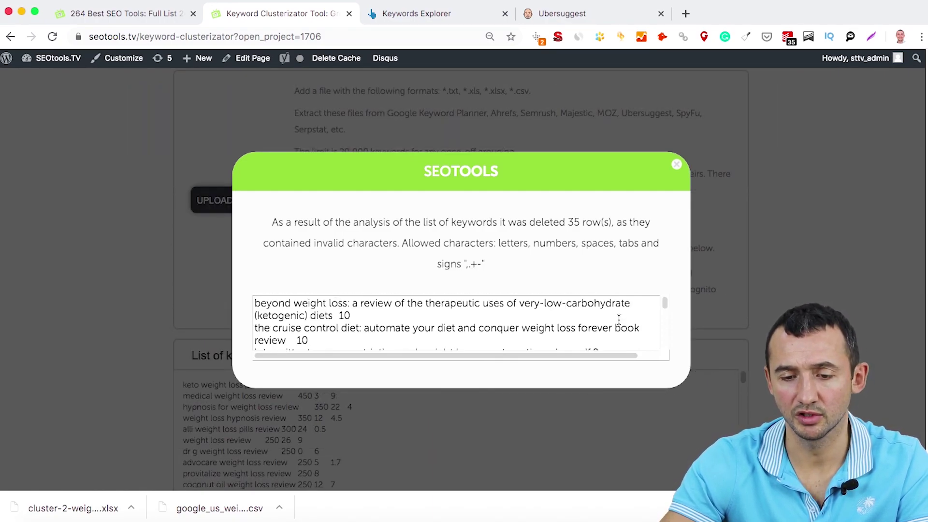
left_click(676, 165)
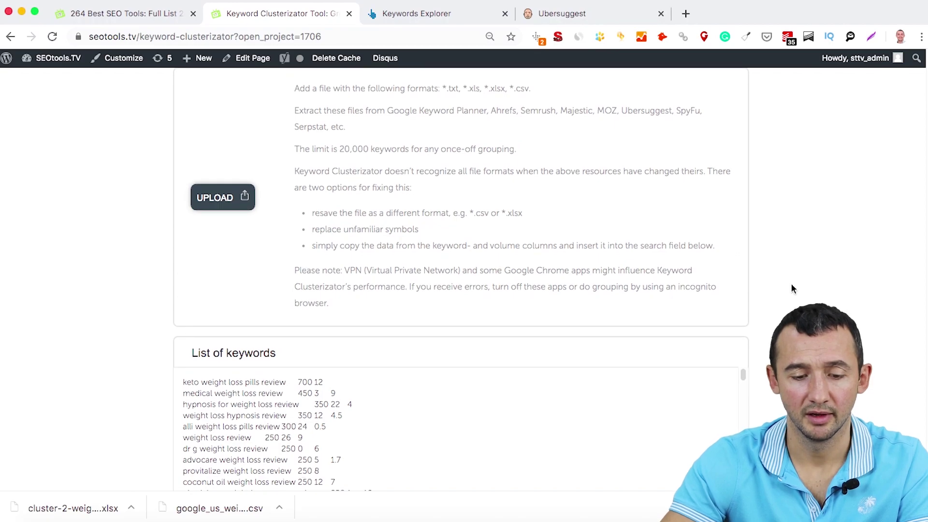
Run clustering on the uploaded weight loss review keywords
scroll(791, 285, "down", 5)
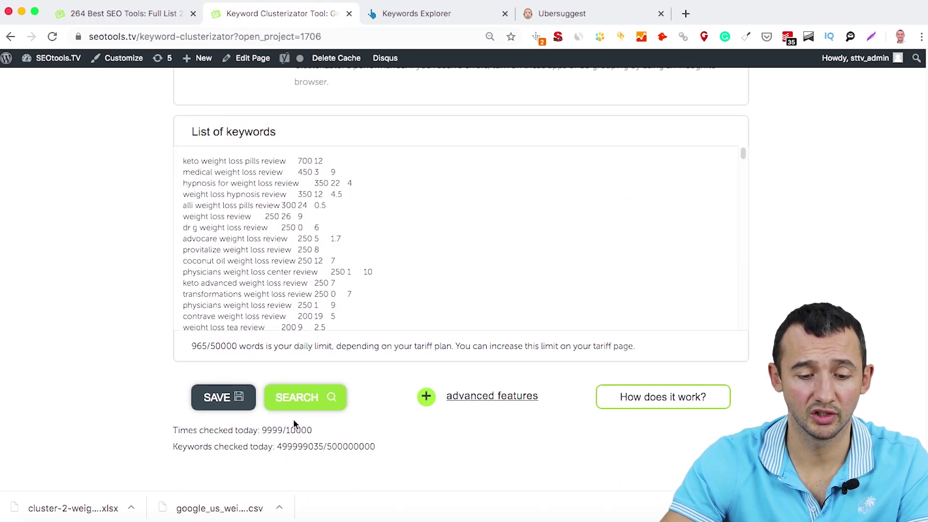
left_click(299, 403)
scroll(491, 312, "down", 5)
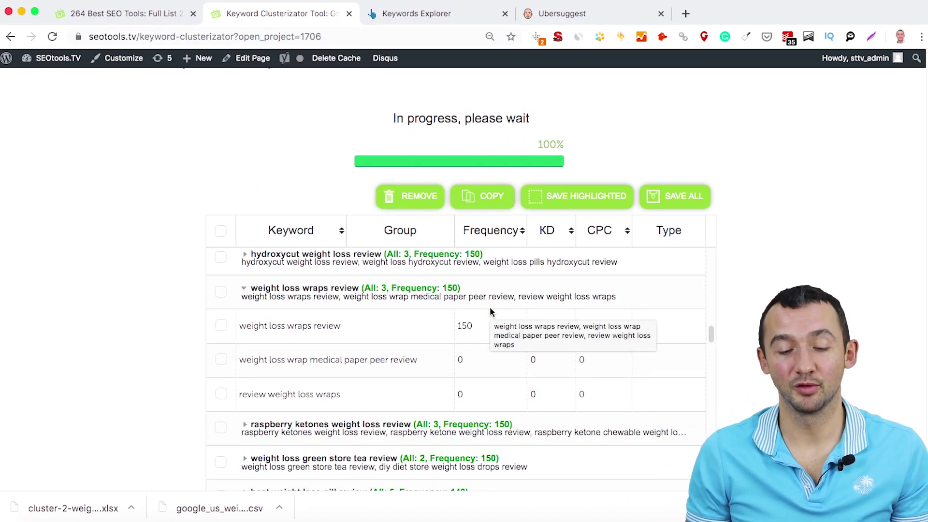
scroll(489, 312, "down", 3)
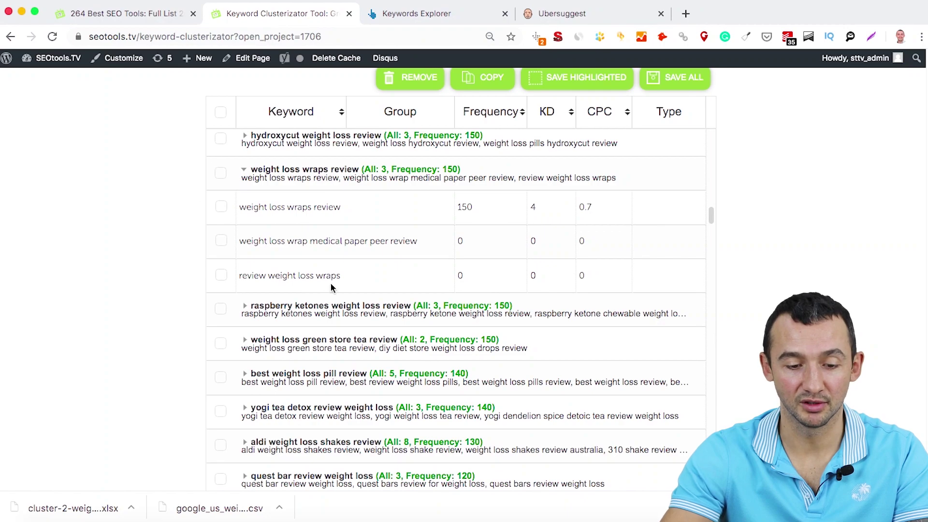
scroll(242, 305, "up", 3)
Collapse the weight loss wraps, tea and program review groups
left_click(243, 301)
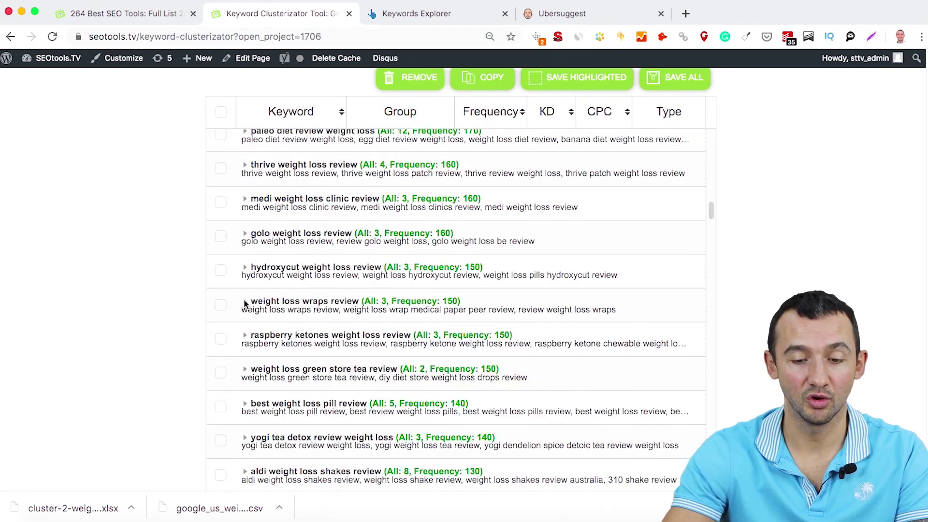
scroll(608, 330, "up", 10)
scroll(617, 341, "up", 15)
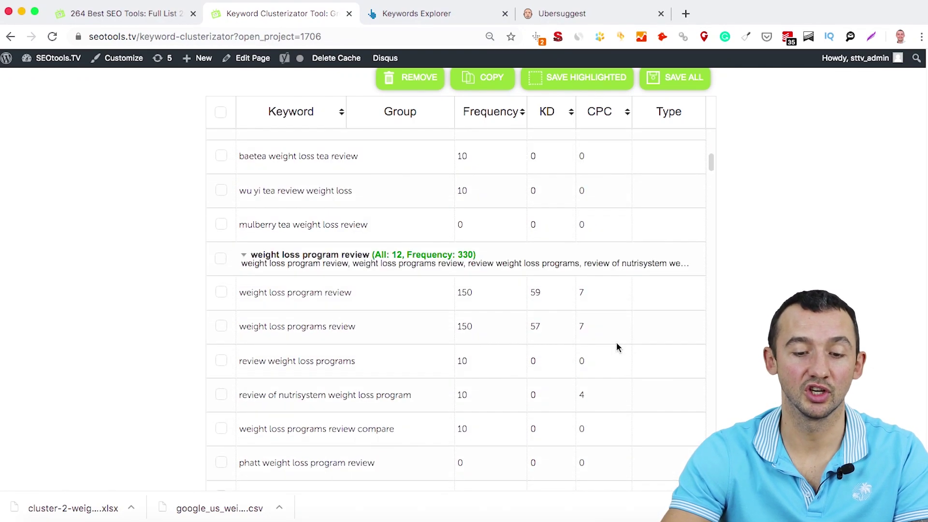
scroll(620, 345, "down", 3)
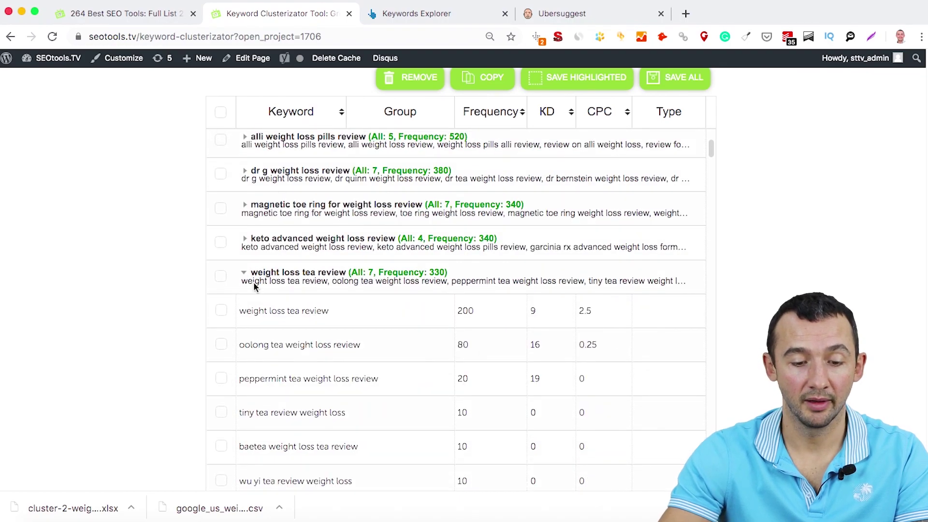
left_click(243, 272)
left_click(243, 310)
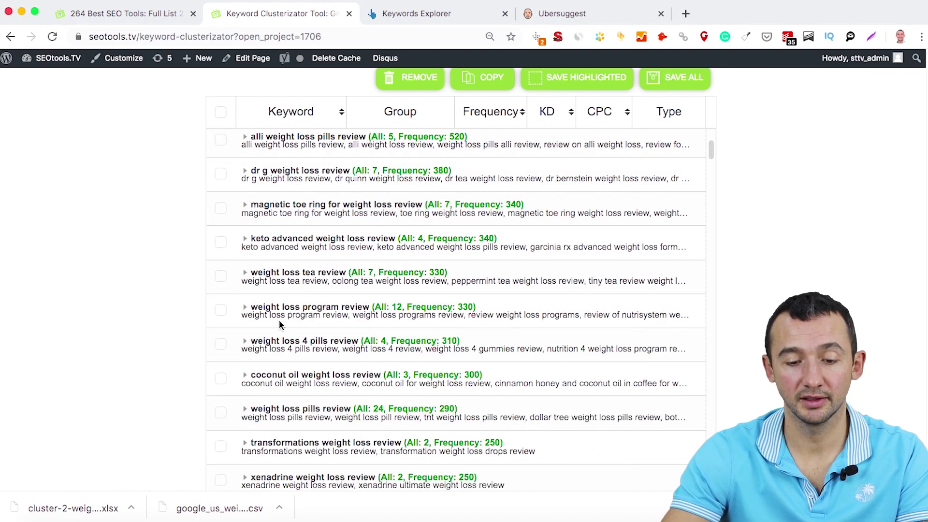
scroll(514, 367, "up", 15)
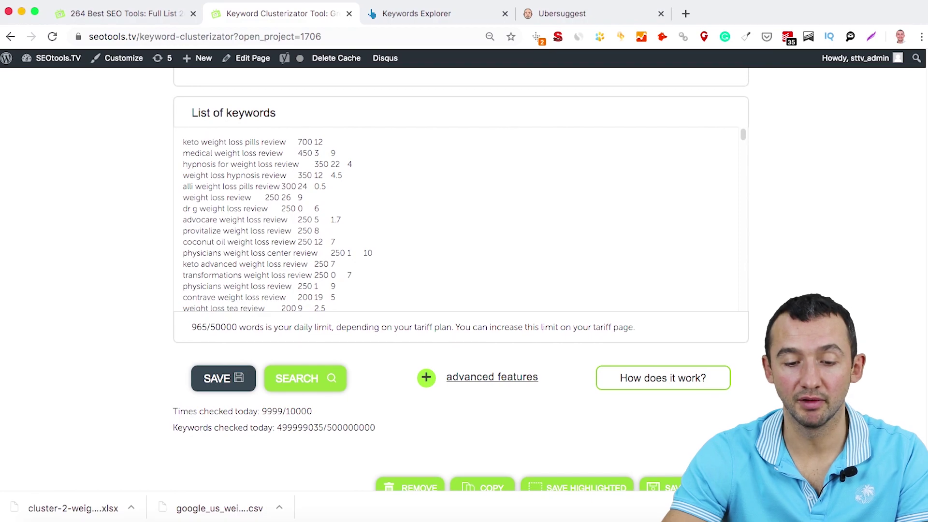
scroll(862, 348, "down", 5)
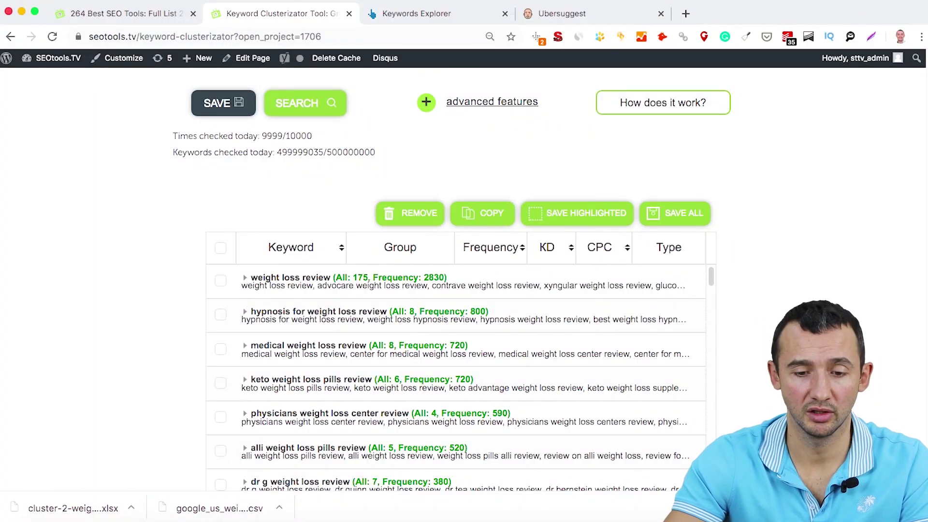
Expand the advanced clustering options
scroll(793, 261, "up", 5)
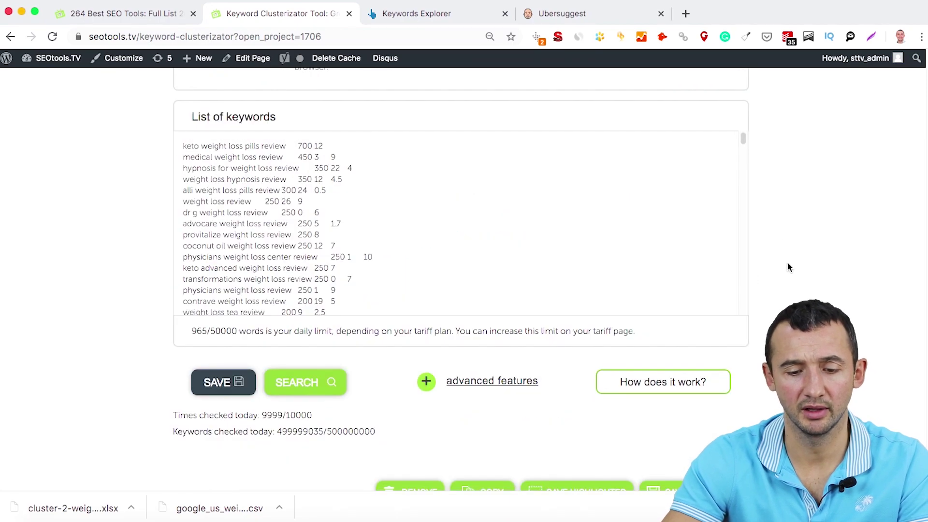
left_click(485, 385)
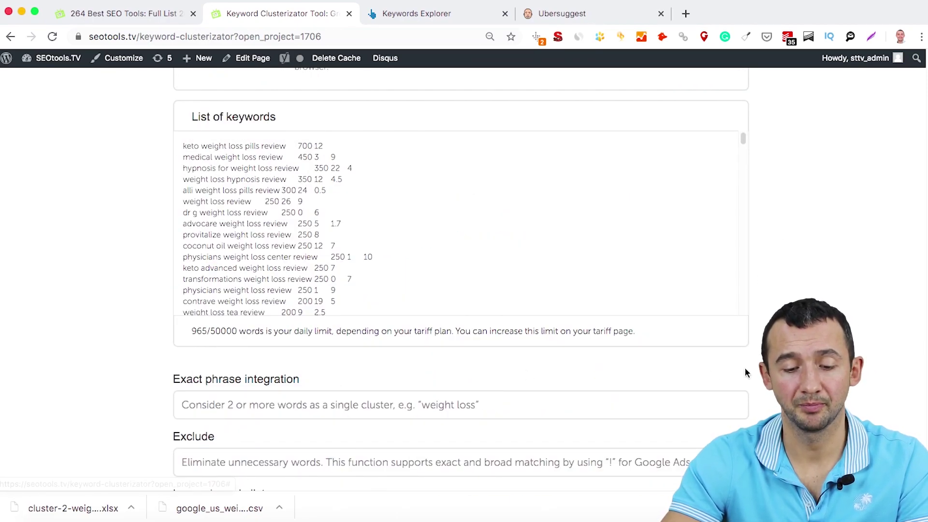
scroll(526, 372, "down", 8)
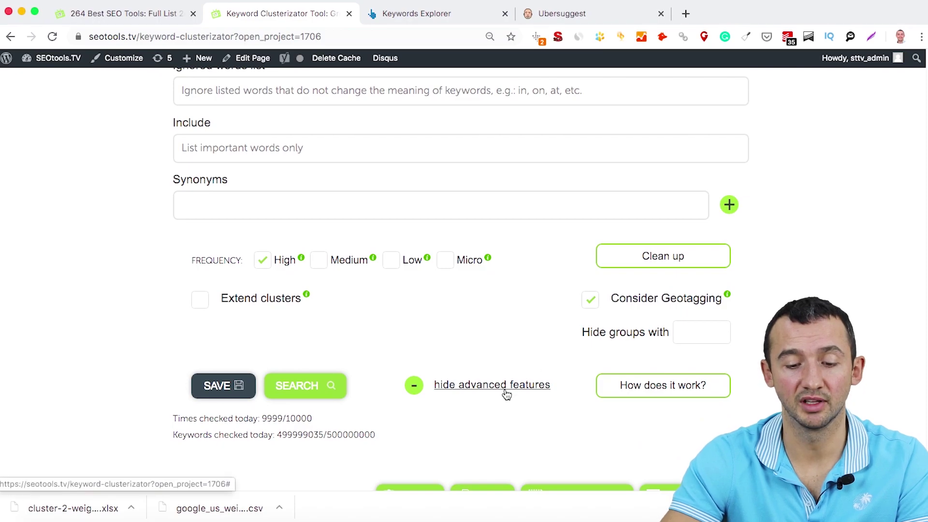
scroll(505, 390, "up", 1)
scroll(388, 237, "up", 5)
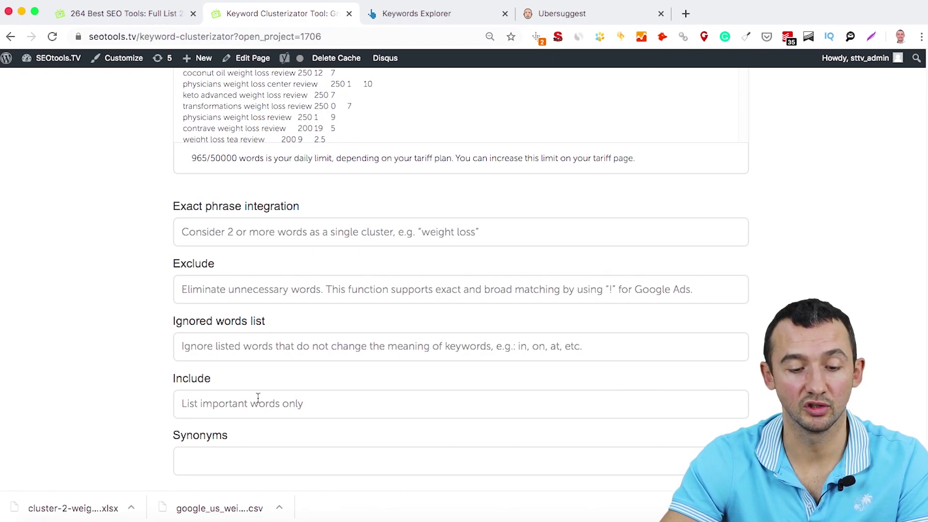
Enter 'weight loss' in the Exact phrase integration field
scroll(317, 382, "down", 3)
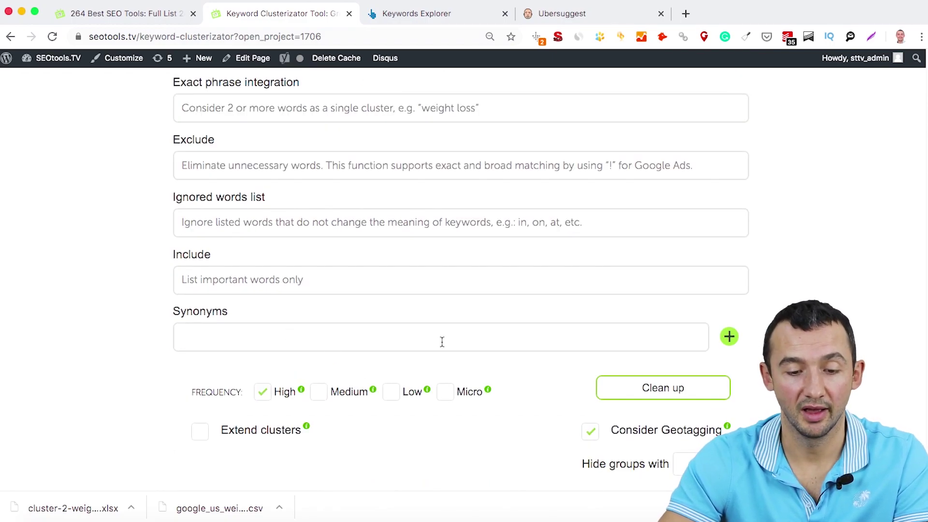
scroll(442, 342, "up", 3)
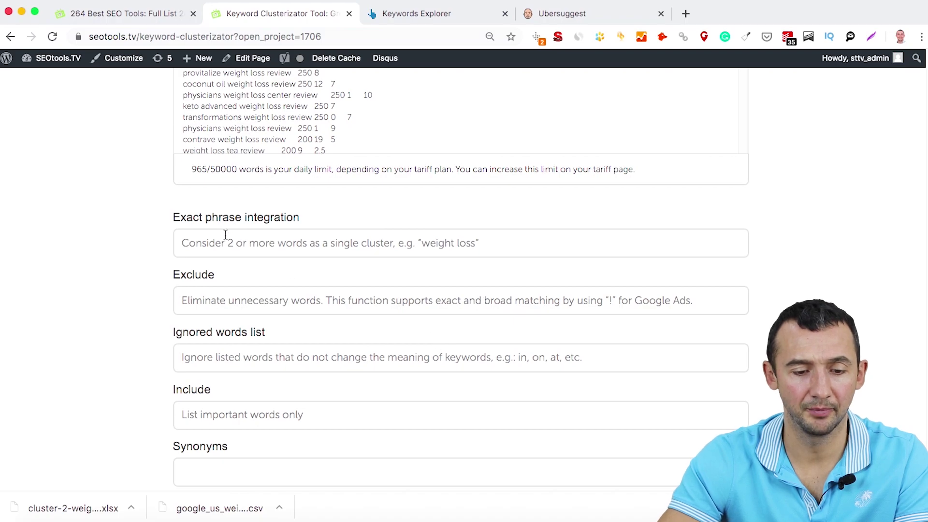
scroll(390, 331, "up", 5)
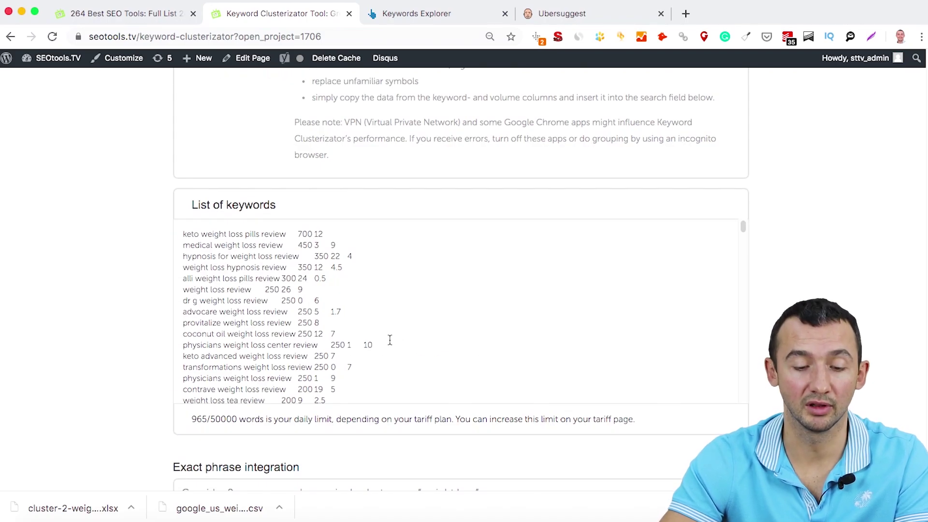
scroll(389, 338, "down", 1)
scroll(755, 363, "down", 3)
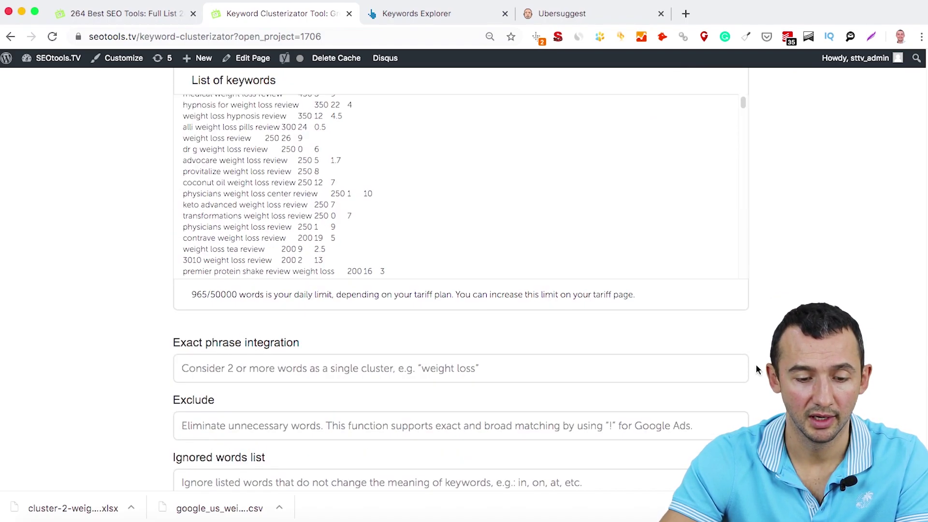
scroll(551, 334, "up", 7)
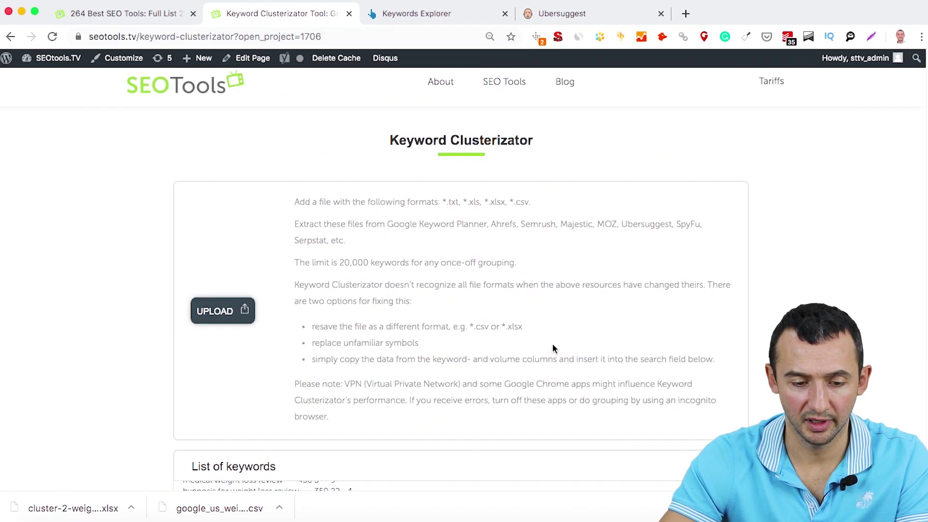
scroll(552, 343, "down", 2)
scroll(552, 343, "down", 7)
left_click(552, 343)
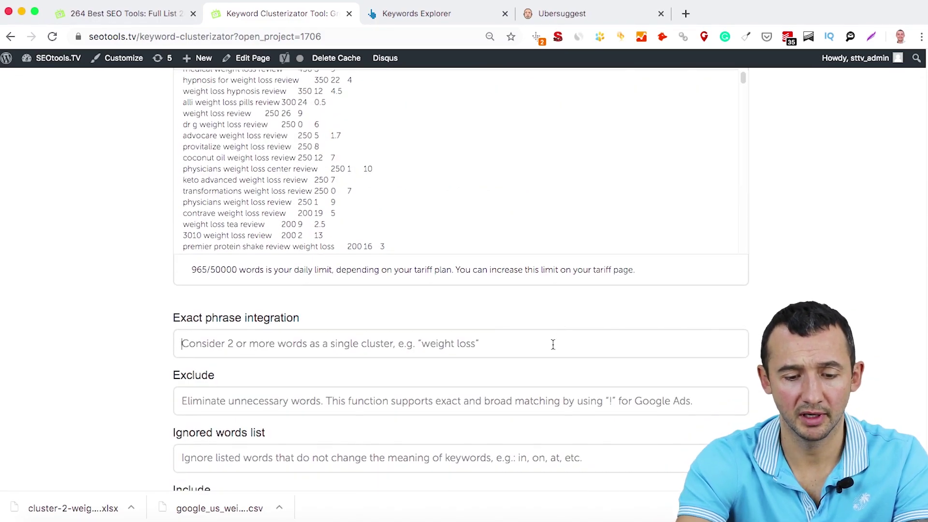
type("weight loss")
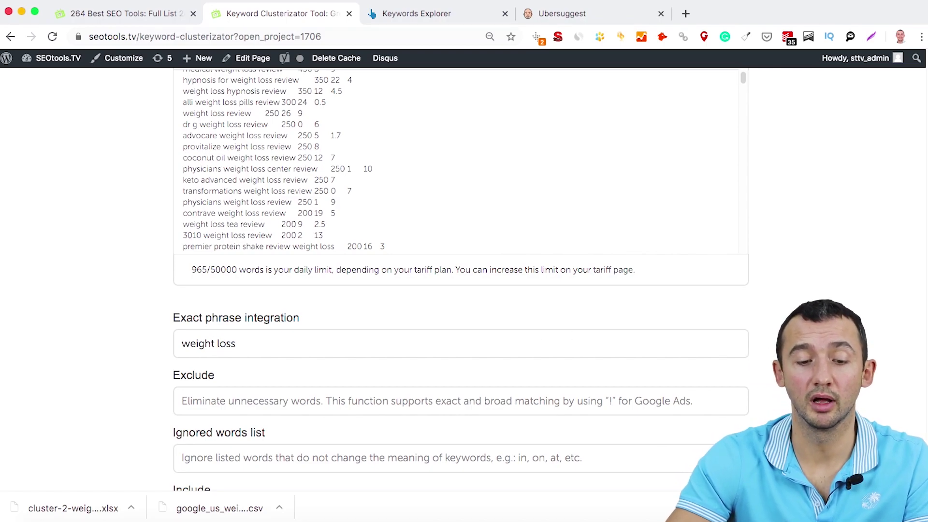
scroll(462, 280, "down", 6)
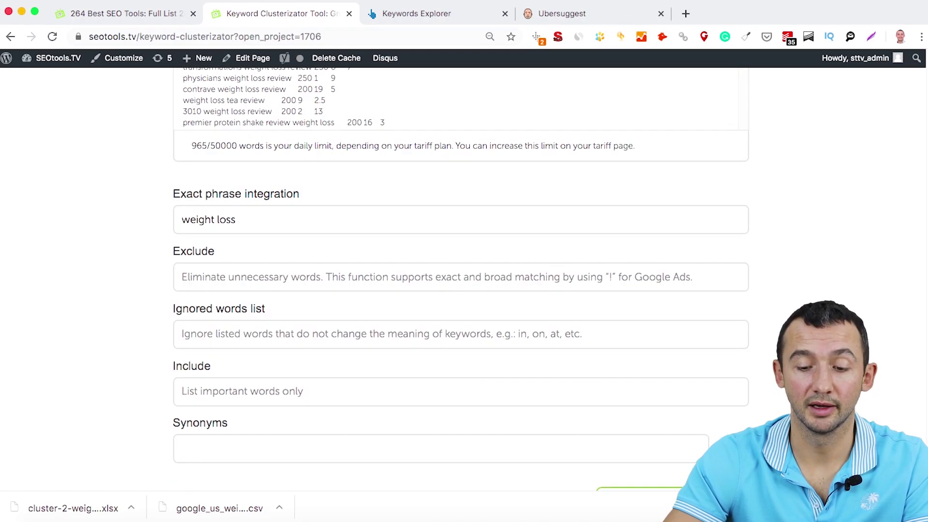
scroll(580, 382, "down", 3)
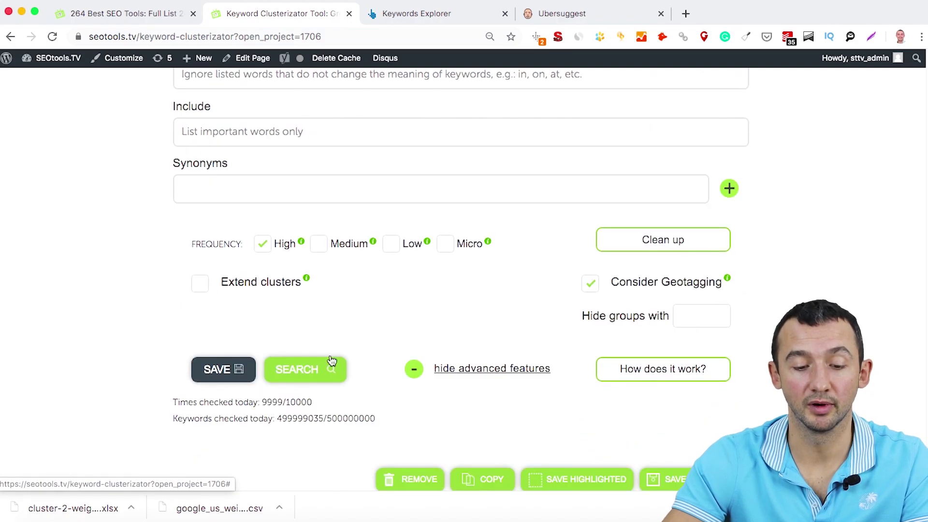
Rerun clustering with 'weight loss' as an exact phrase
left_click(306, 371)
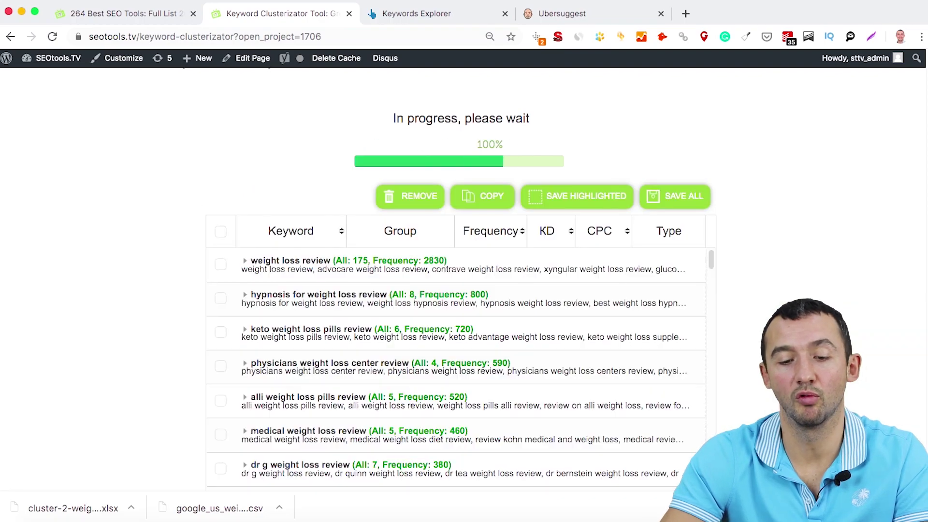
scroll(808, 278, "down", 3)
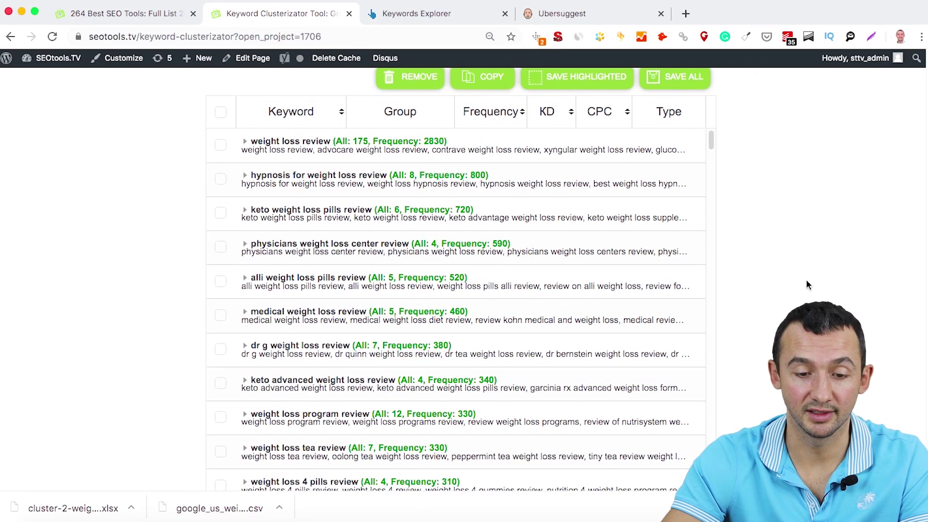
scroll(807, 280, "up", 5)
scroll(720, 320, "down", 3)
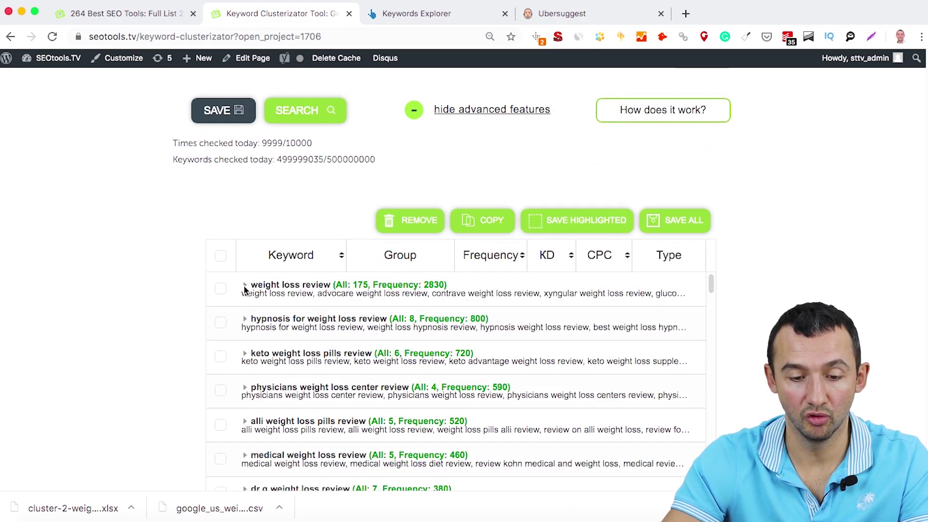
Expand and collapse the 175-keyword weight loss review cluster, then untick it
left_click(244, 286)
scroll(632, 348, "down", 10)
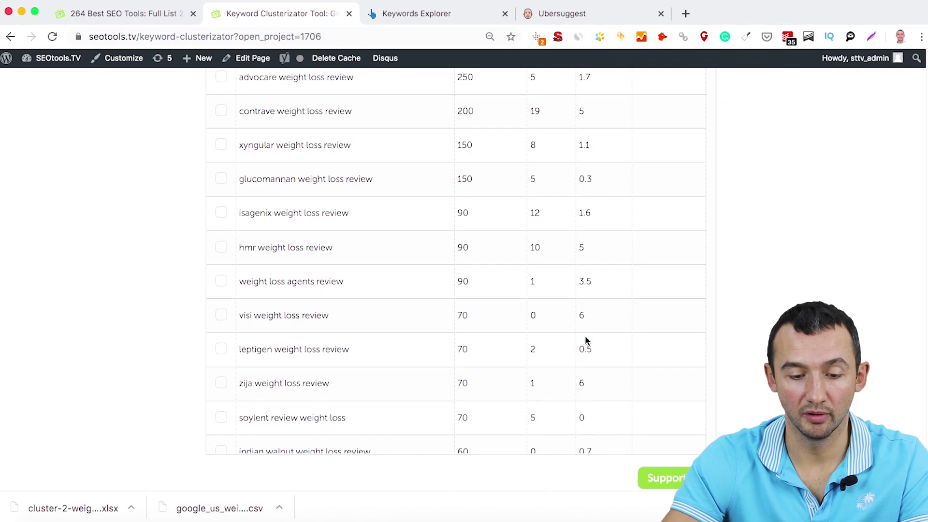
scroll(599, 348, "up", 8)
scroll(568, 362, "up", 8)
scroll(569, 365, "down", 5)
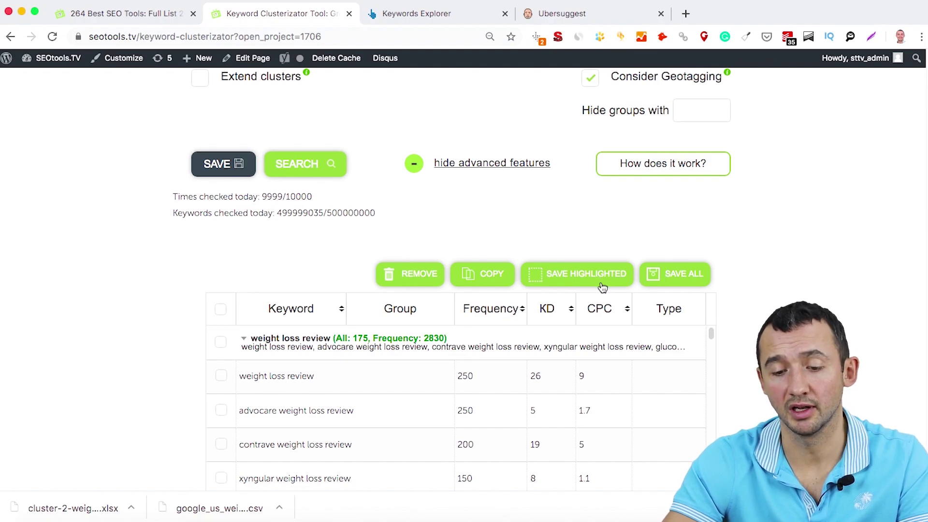
left_click(244, 339)
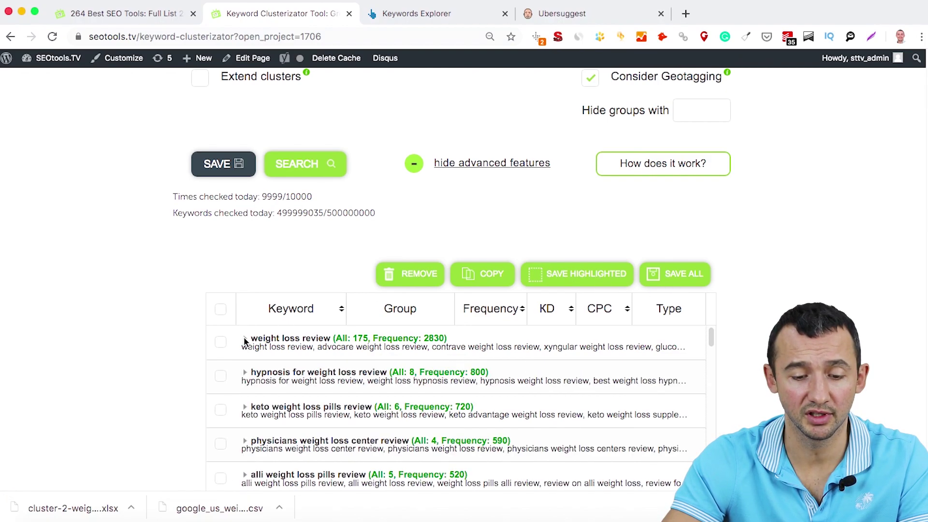
scroll(757, 360, "down", 3)
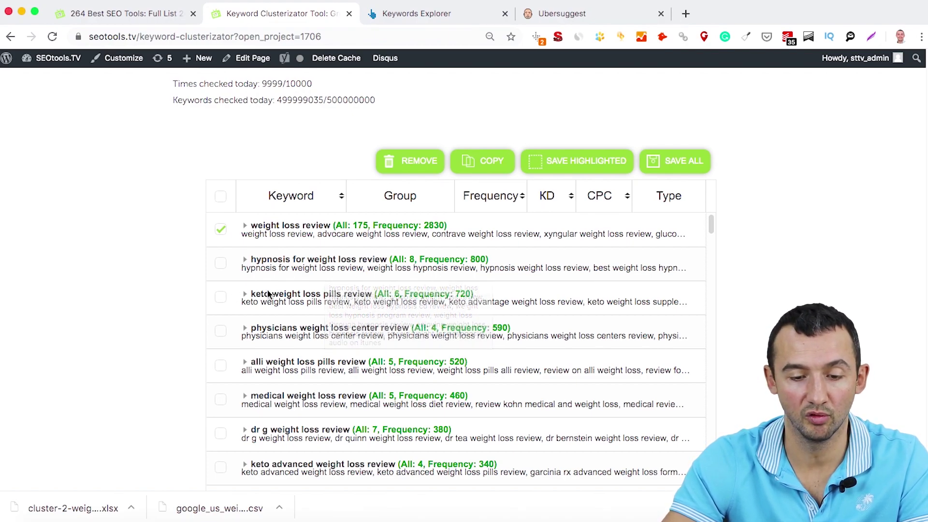
left_click(222, 231)
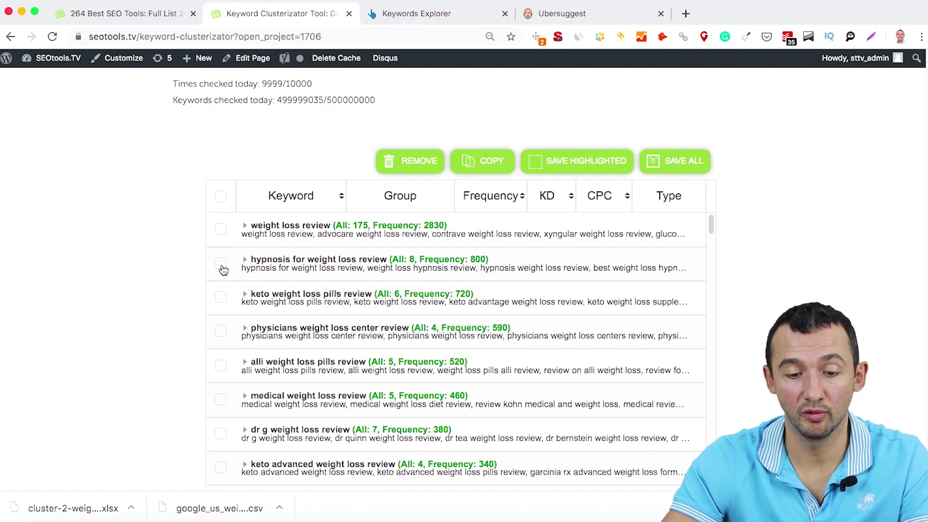
Delete the hypnosis, keto pills and alli pills weight loss review clusters
left_click(415, 162)
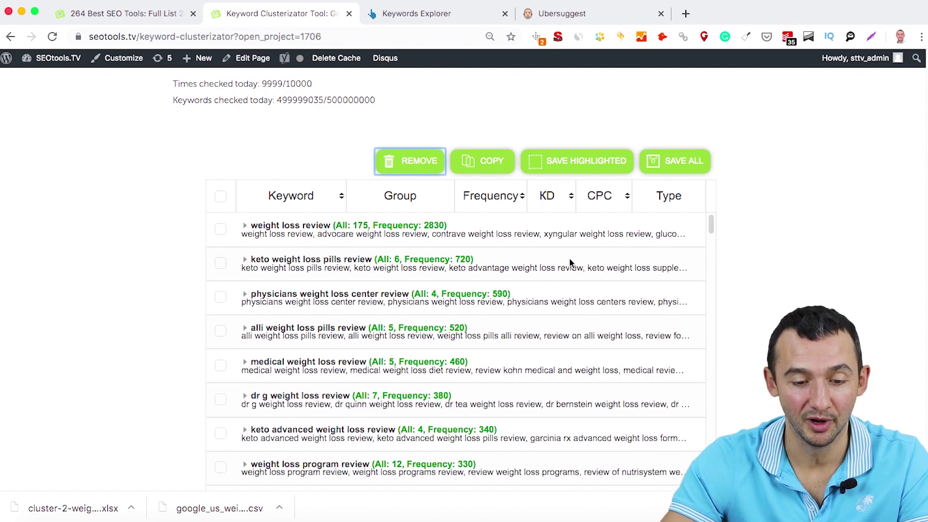
left_click(222, 264)
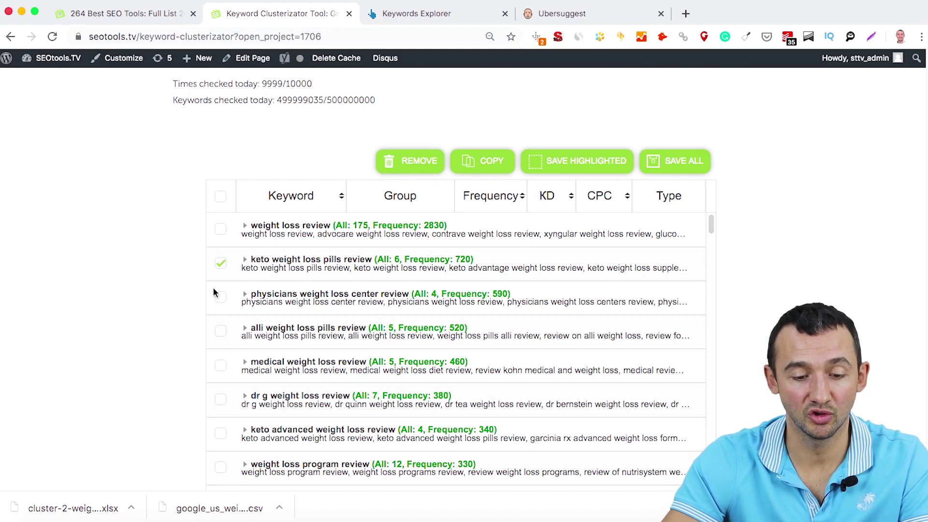
left_click(221, 332)
left_click(410, 161)
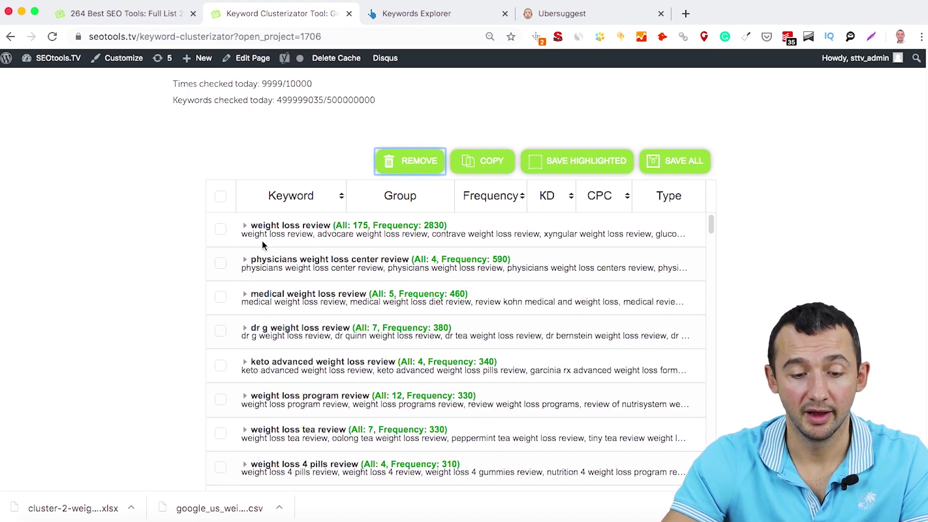
Remove the glucomannan, xyngular and contrave keywords from weight loss review, leaving 172
left_click(244, 227)
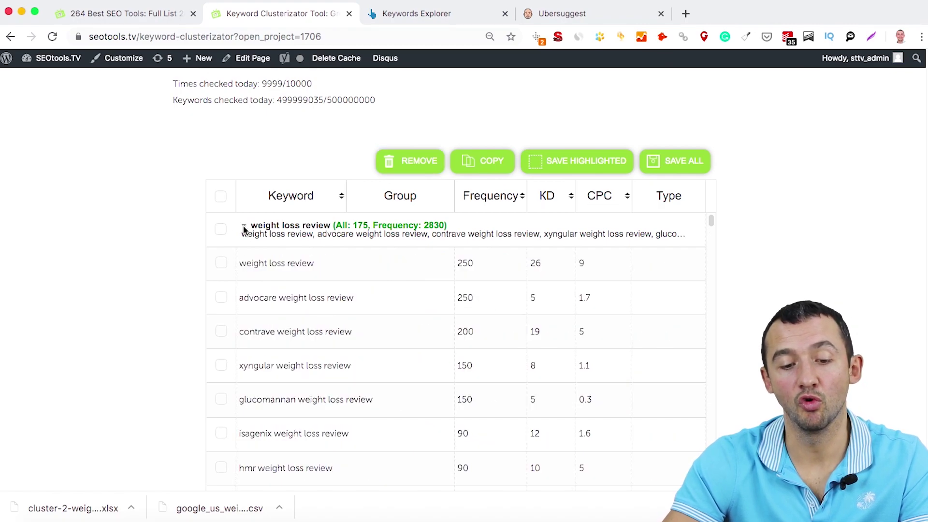
scroll(637, 330, "down", 1)
scroll(638, 333, "down", 1)
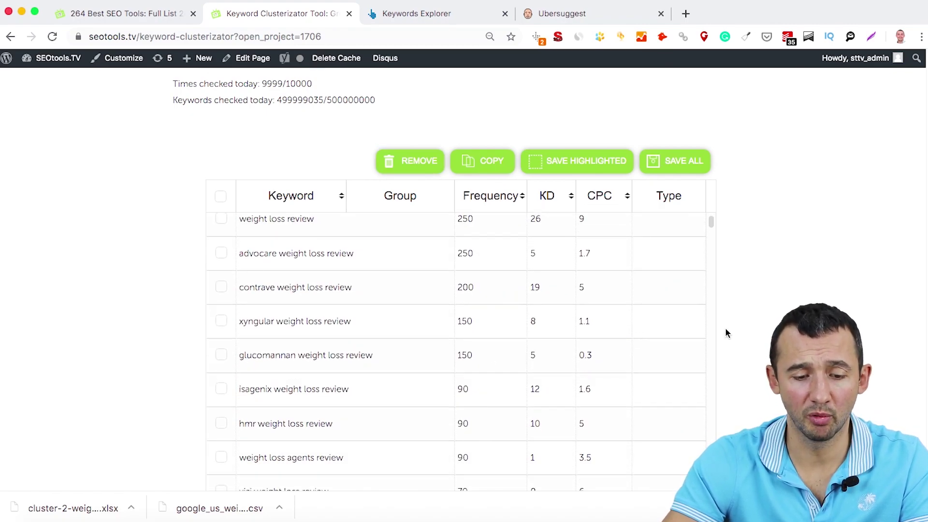
scroll(387, 344, "down", 1)
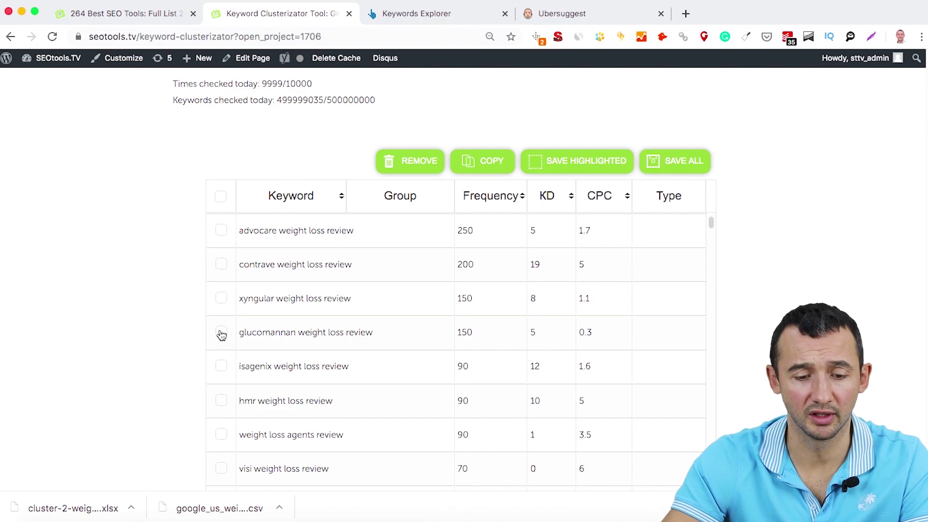
left_click(222, 333)
left_click(222, 299)
left_click(221, 264)
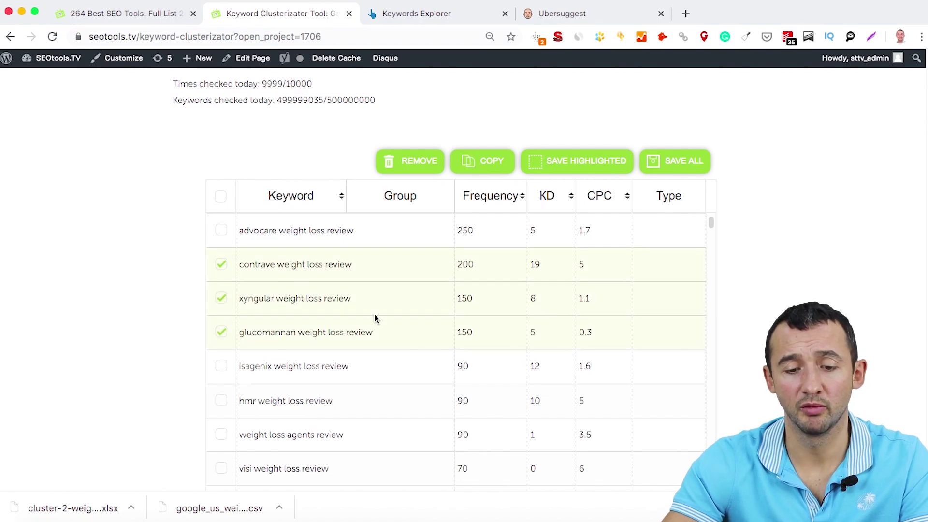
left_click(413, 165)
scroll(375, 297, "up", 3)
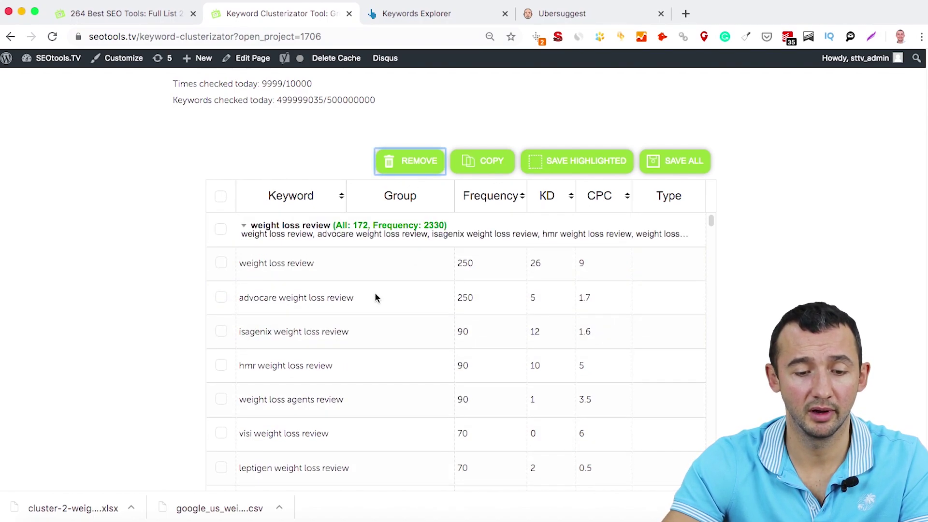
left_click(244, 226)
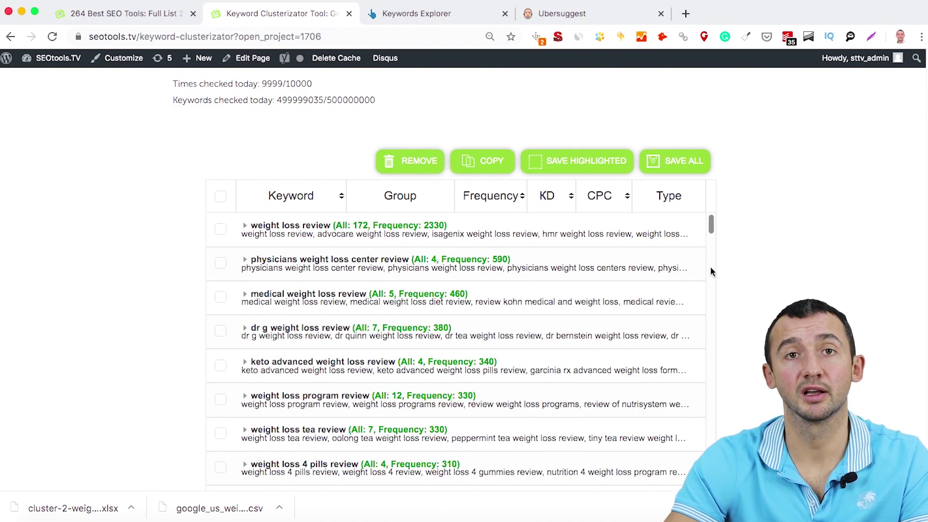
scroll(487, 300, "down", 5)
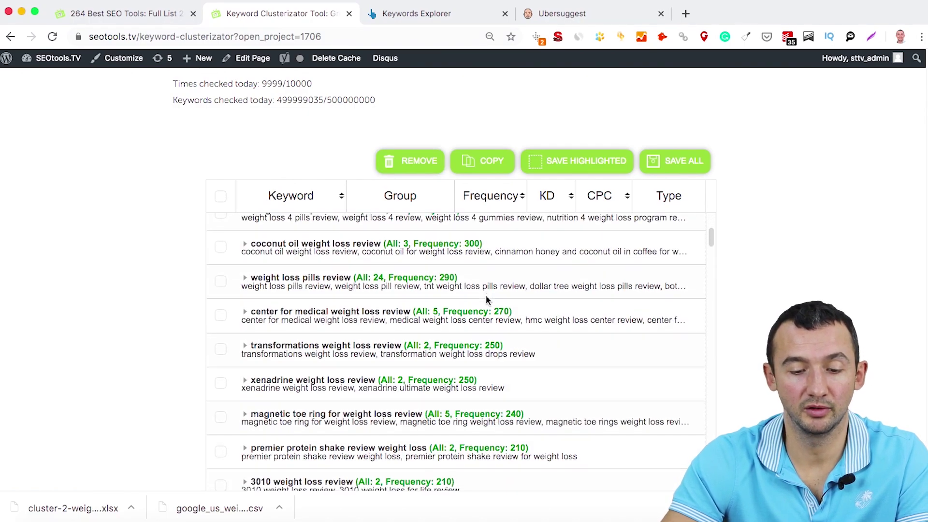
scroll(487, 300, "down", 3)
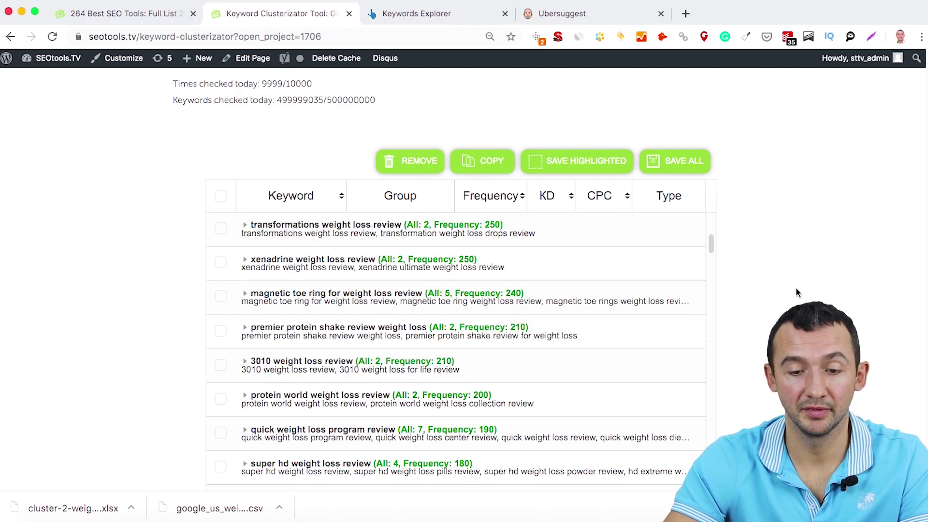
Go to the Ubersuggest weight loss overview and dismiss the free registration popup
left_click(581, 14)
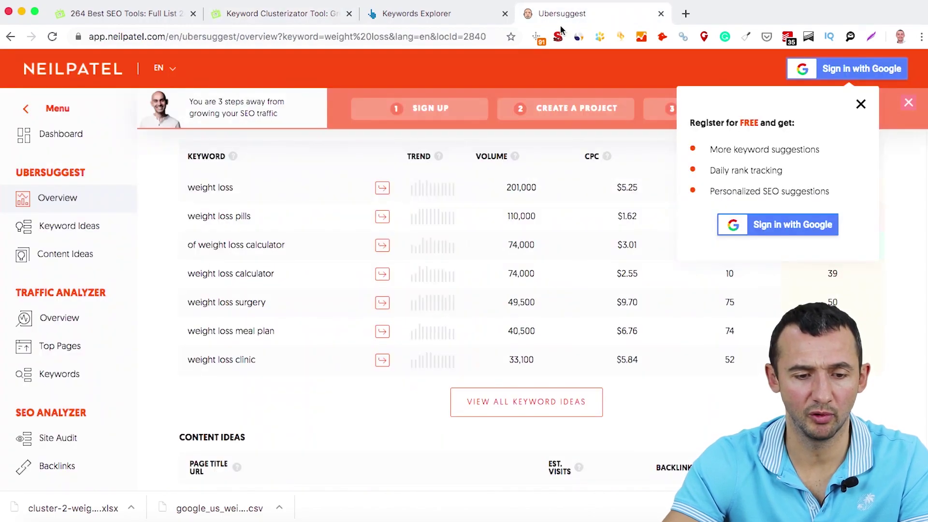
scroll(426, 261, "up", 10)
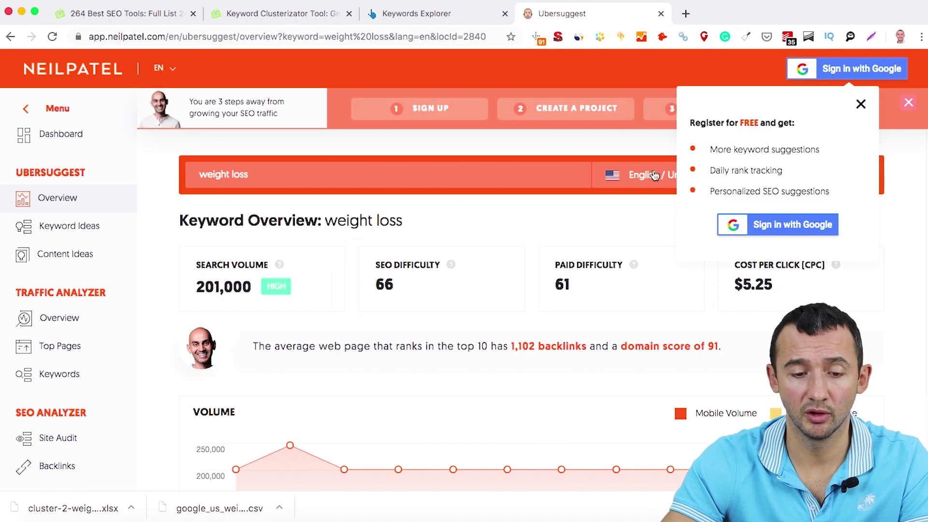
left_click(861, 105)
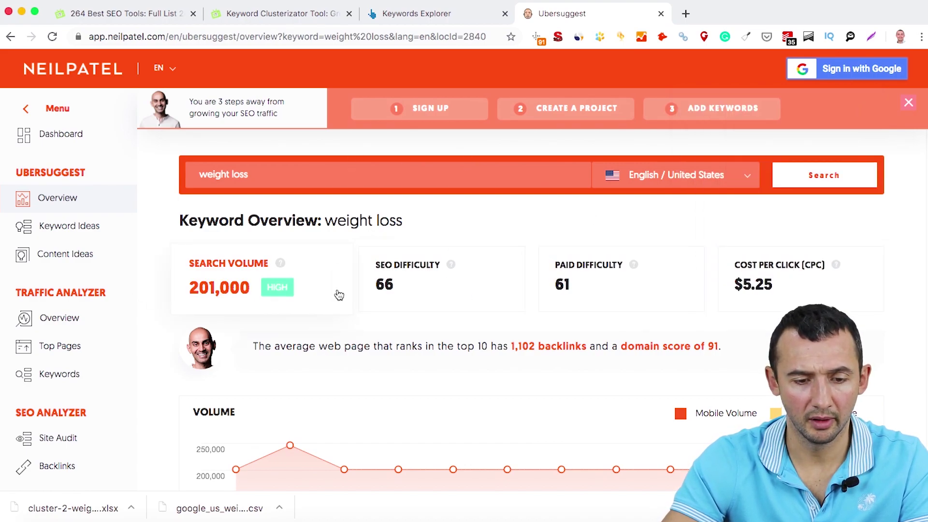
Show all 580 'weight loss' keyword ideas from the Keyword Ideas table
scroll(339, 292, "down", 6)
scroll(337, 292, "down", 8)
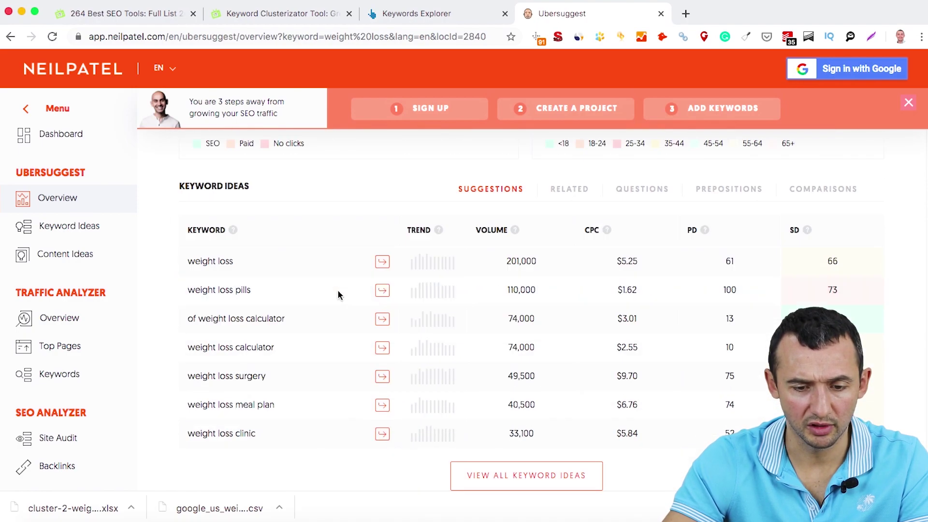
scroll(338, 298, "up", 6)
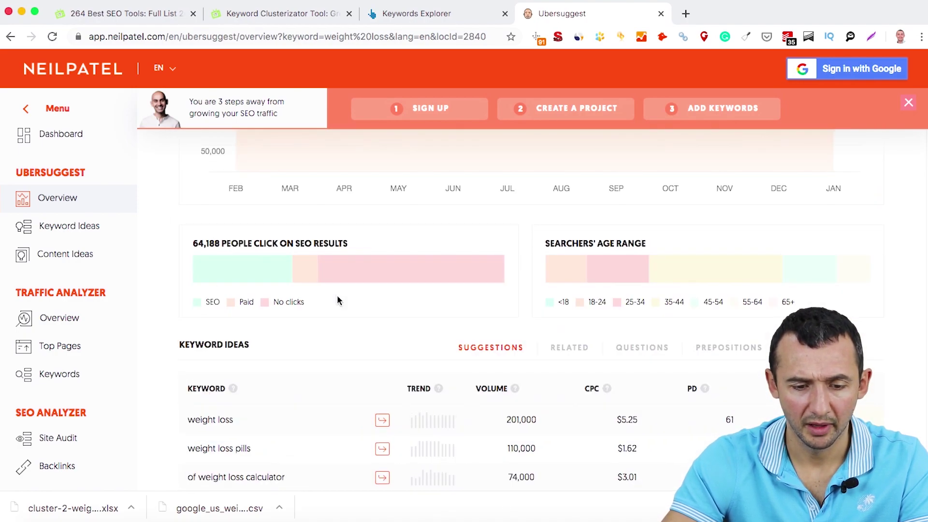
scroll(338, 300, "down", 8)
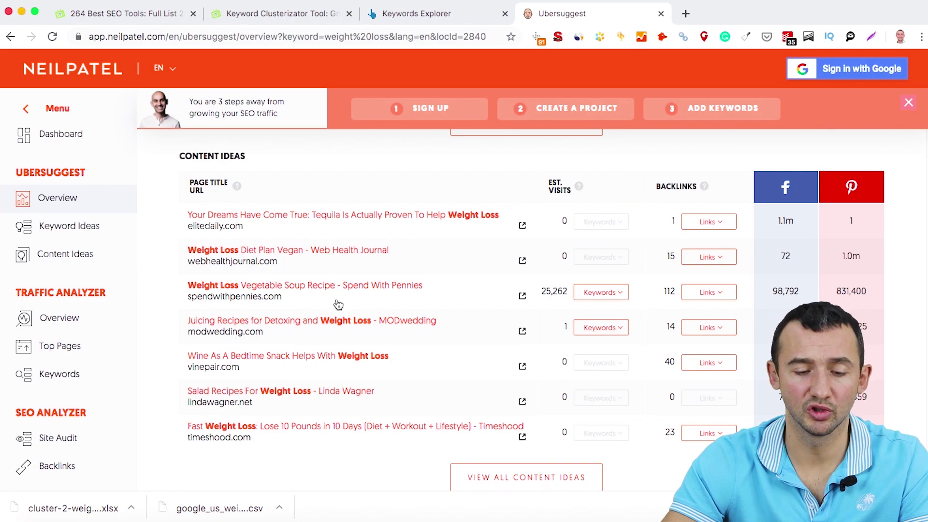
scroll(341, 309, "up", 8)
scroll(342, 314, "down", 8)
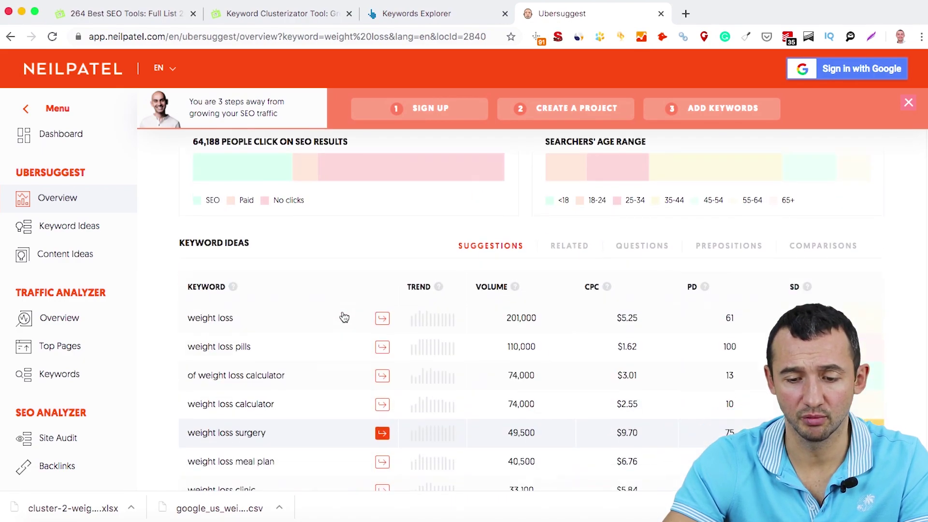
scroll(344, 316, "down", 1)
scroll(344, 317, "up", 15)
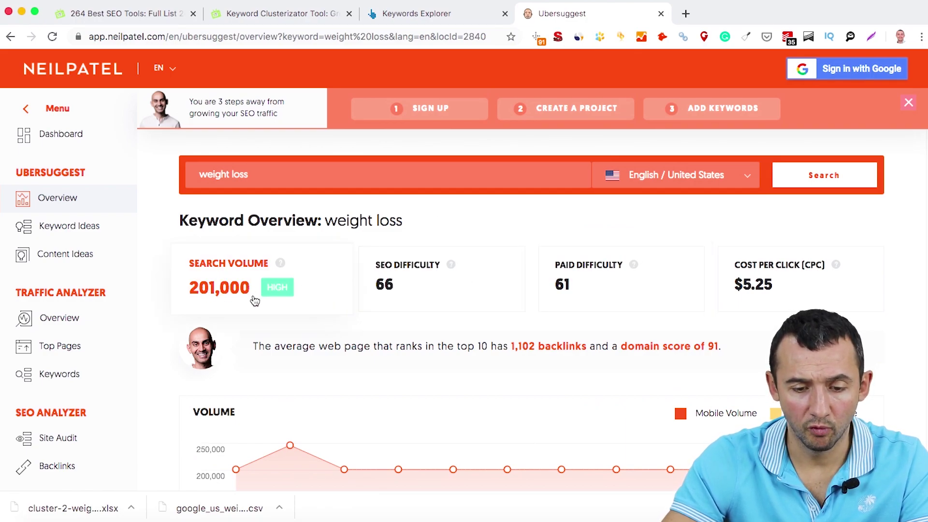
scroll(433, 284, "down", 5)
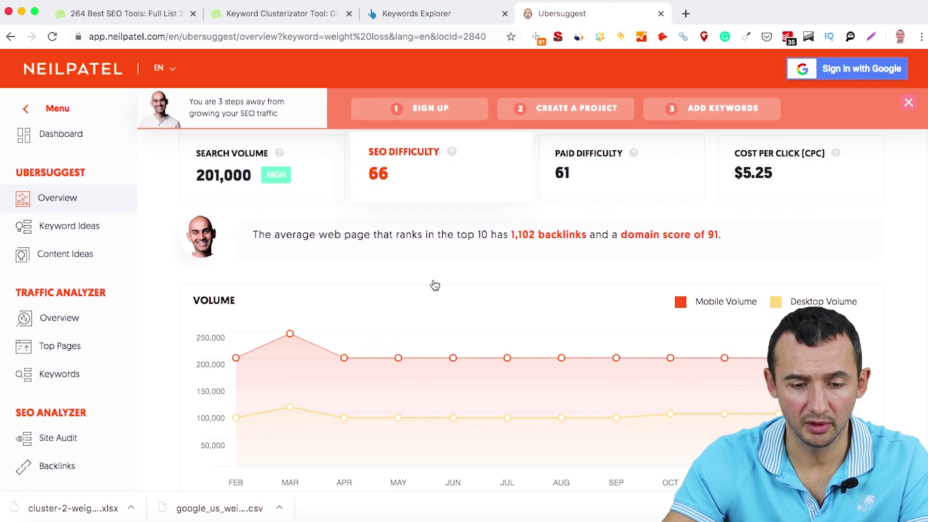
scroll(433, 285, "down", 5)
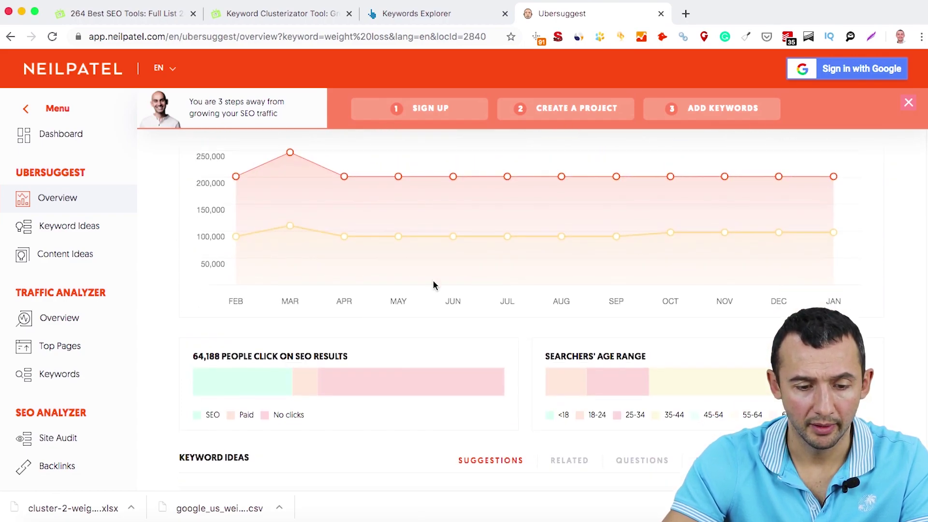
scroll(433, 284, "down", 5)
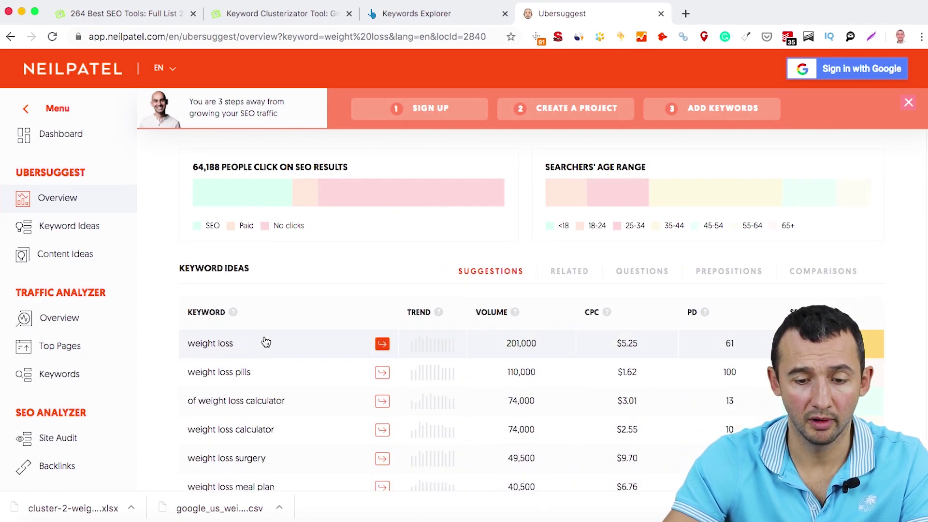
scroll(264, 342, "down", 4)
left_click(514, 442)
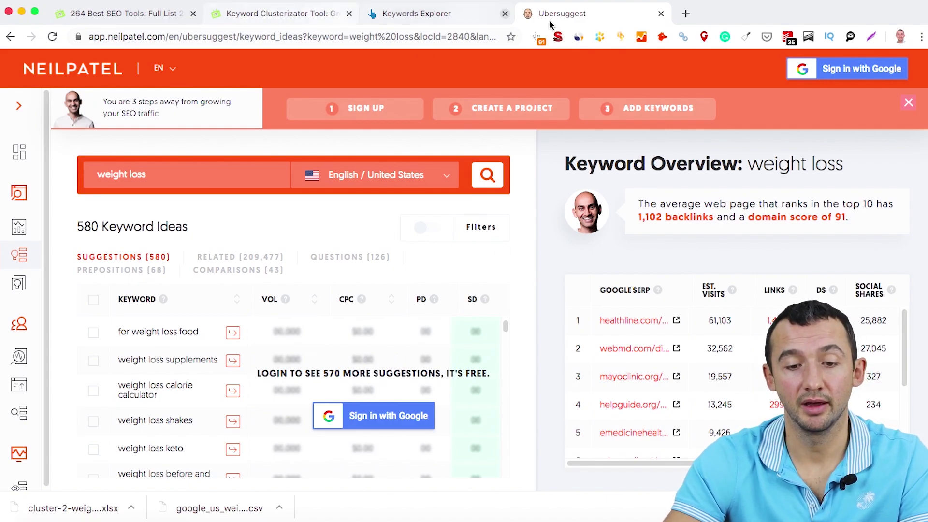
Replace the Ahrefs Keywords Explorer query with 'seo tutorial' and search
left_click(407, 14)
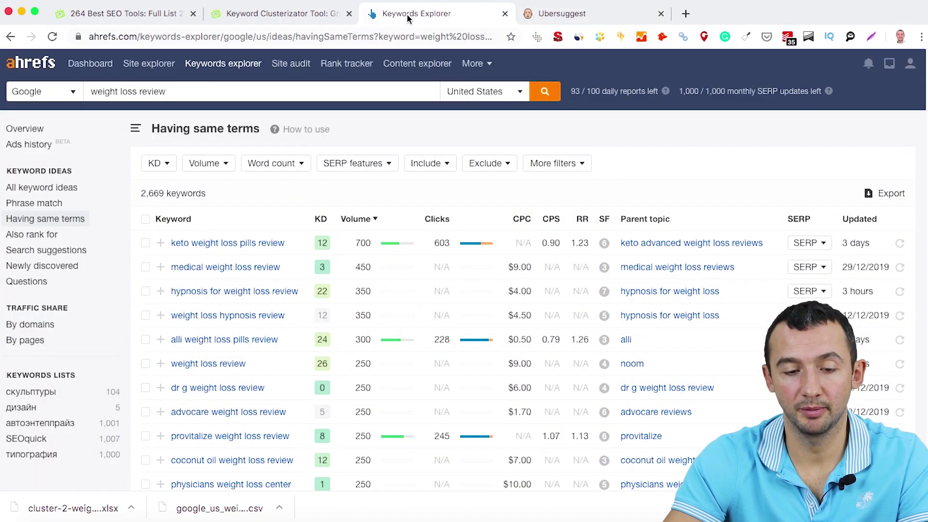
triple_click(201, 89)
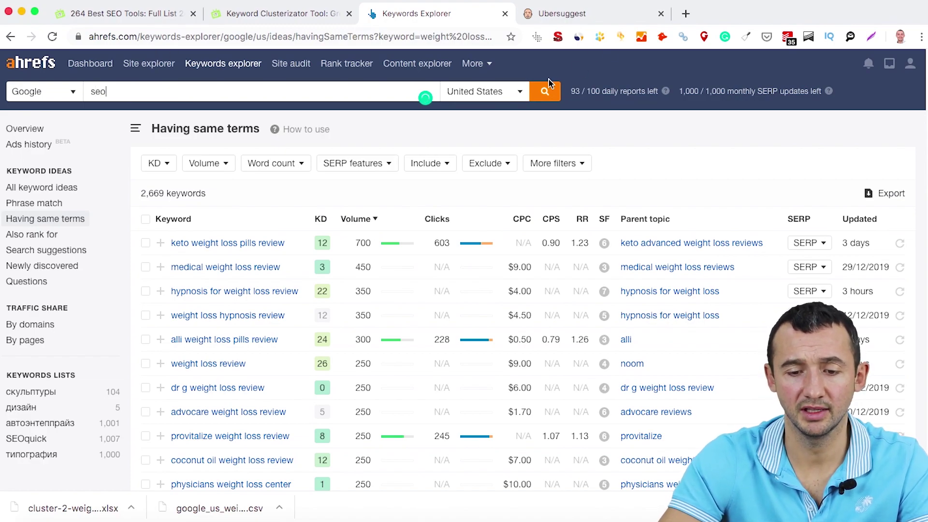
left_click(552, 94)
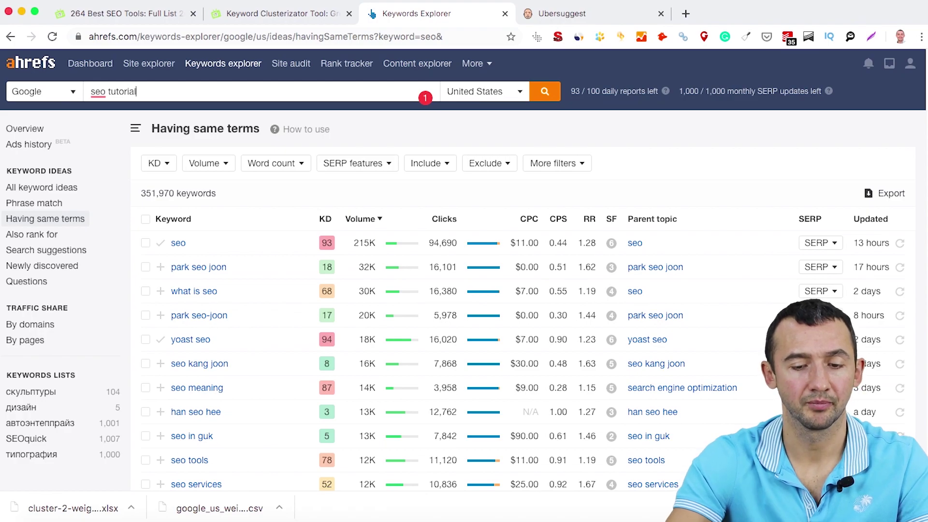
key("Return")
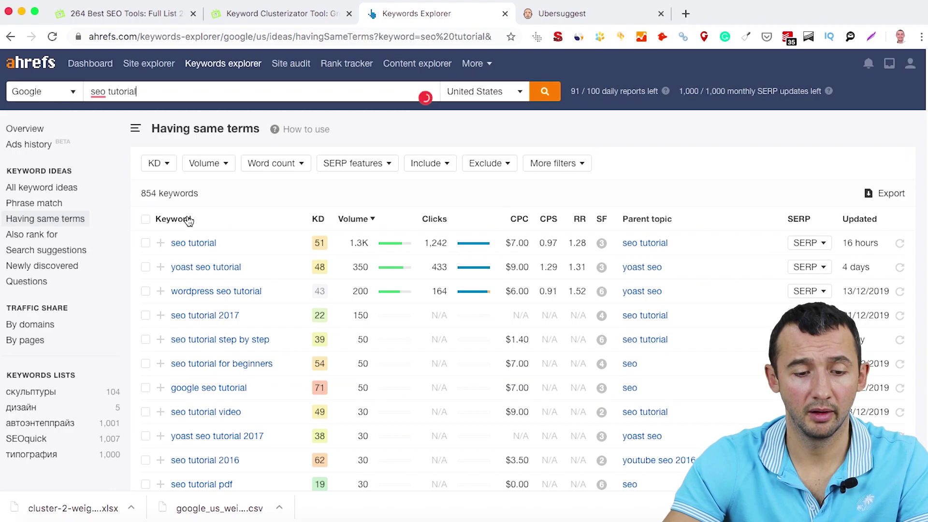
Export all 854 'seo tutorial' keywords to CSV
scroll(913, 179, "down", 1)
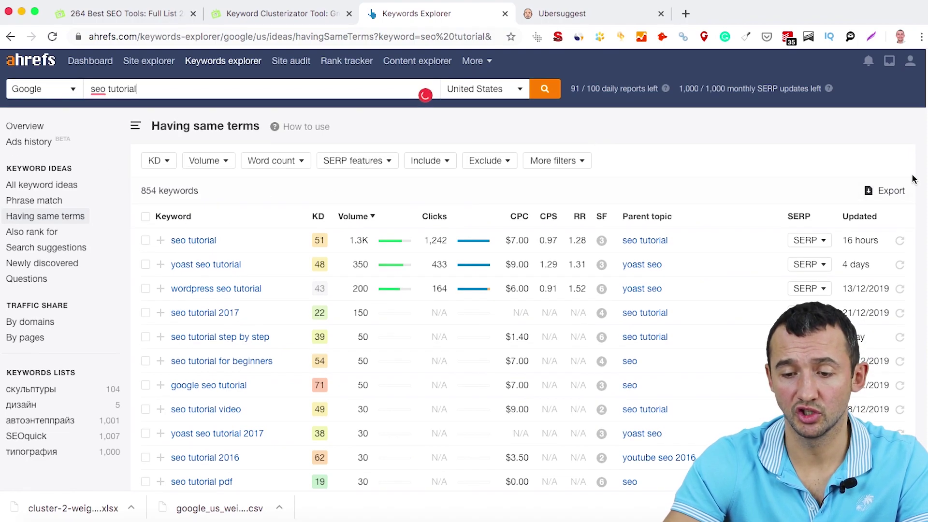
left_click(889, 190)
left_click(340, 364)
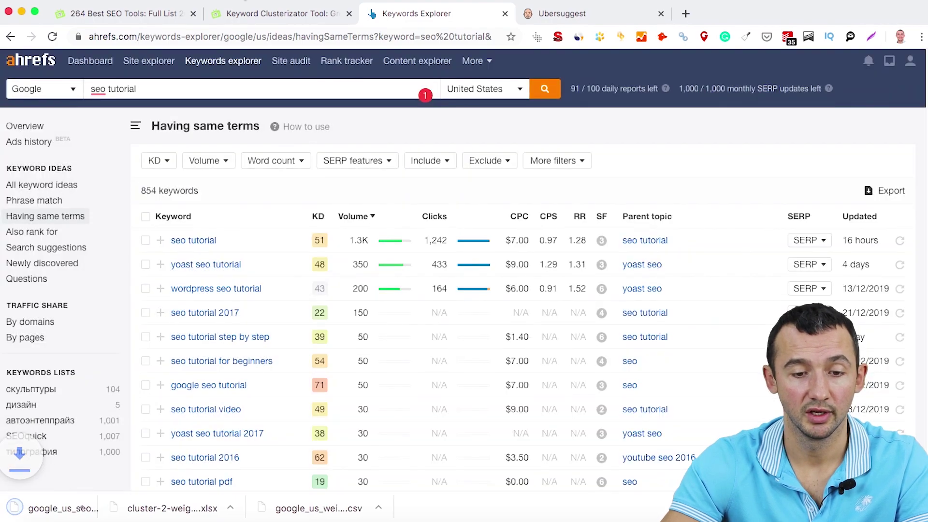
Clean up the previous weight loss review clustering results in Clusterizator
left_click(248, 15)
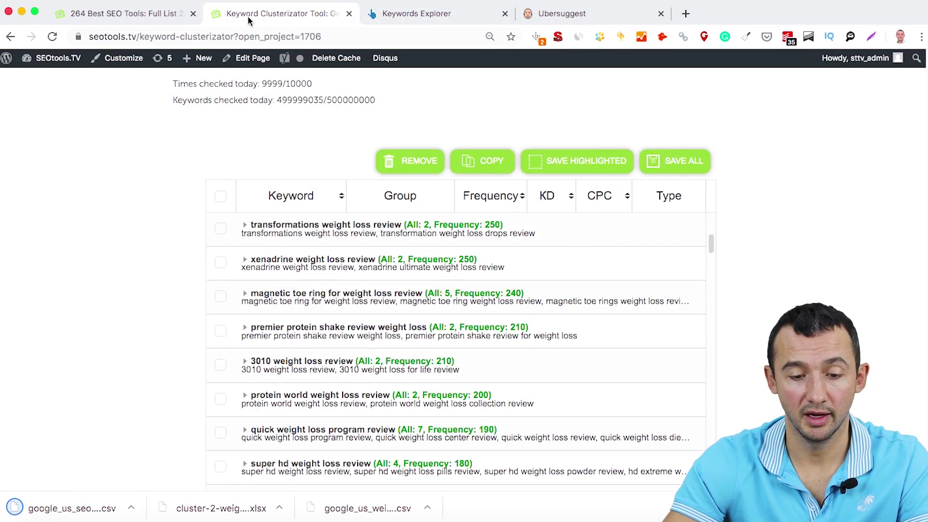
scroll(570, 345, "up", 6)
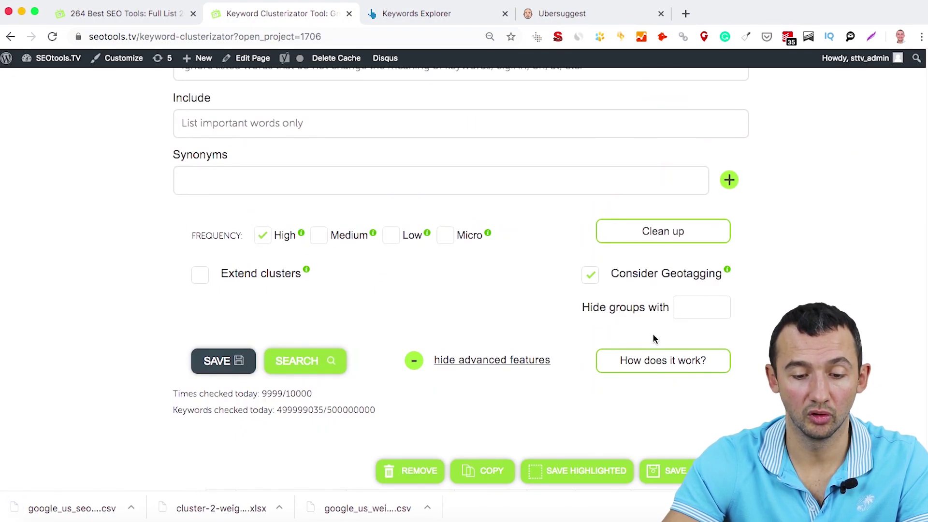
scroll(654, 339, "down", 6)
scroll(658, 345, "up", 10)
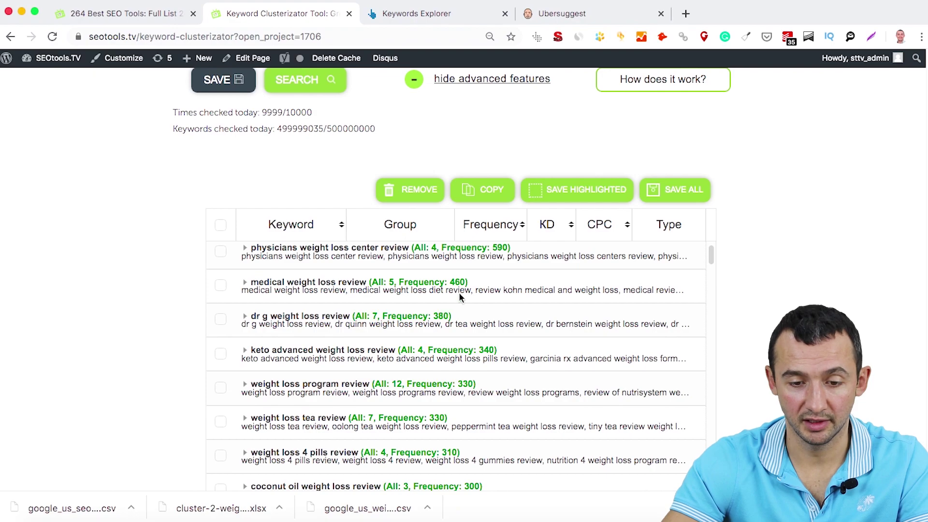
scroll(459, 293, "up", 1)
scroll(755, 145, "up", 8)
scroll(825, 242, "down", 3)
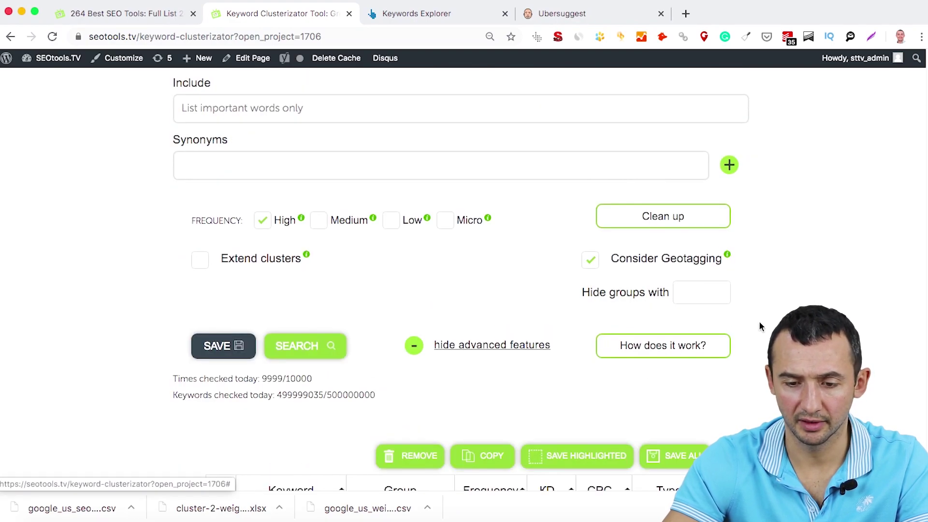
left_click(675, 216)
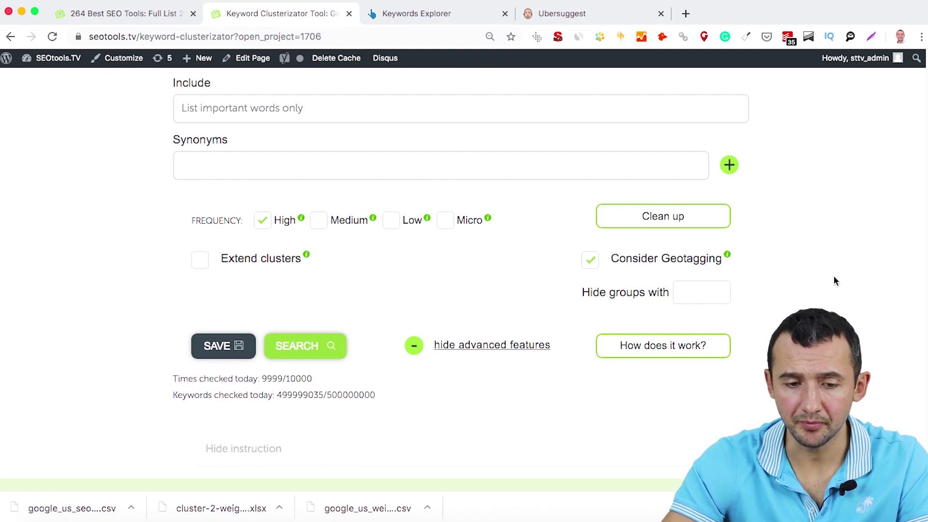
Bring up the upload file chooser showing the 123 KB seo-tutorial CSV
scroll(835, 290, "up", 6)
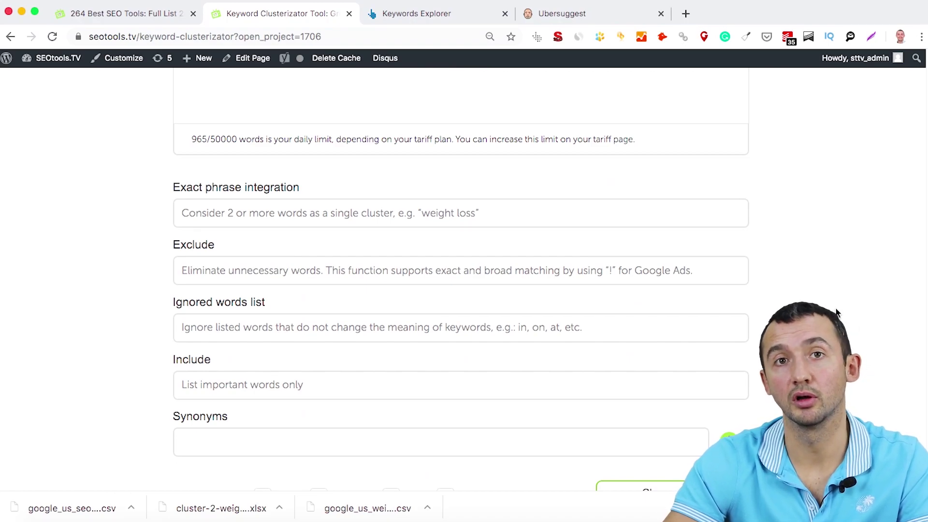
scroll(837, 314, "up", 6)
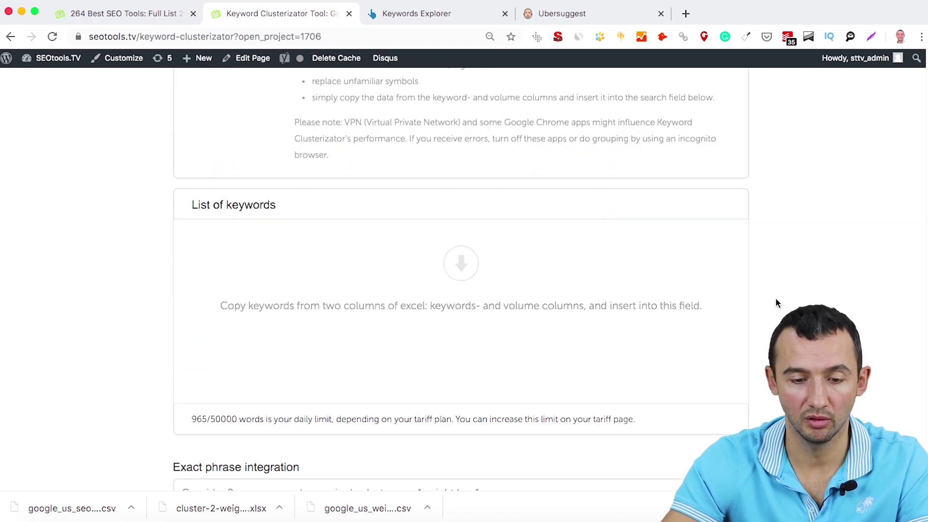
scroll(777, 304, "up", 5)
left_click(220, 321)
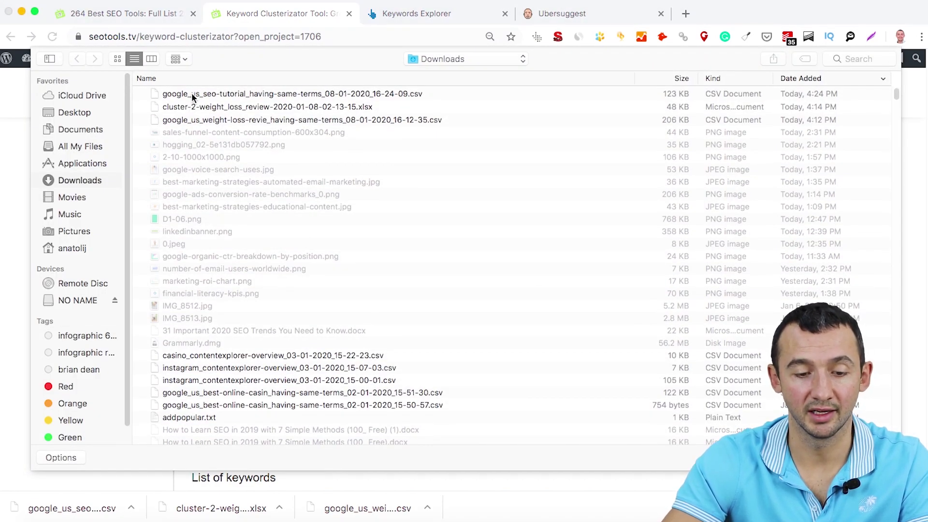
Load the newest seo tutorial export into the keyword list and dismiss the 38-deleted-rows notice
double_click(189, 96)
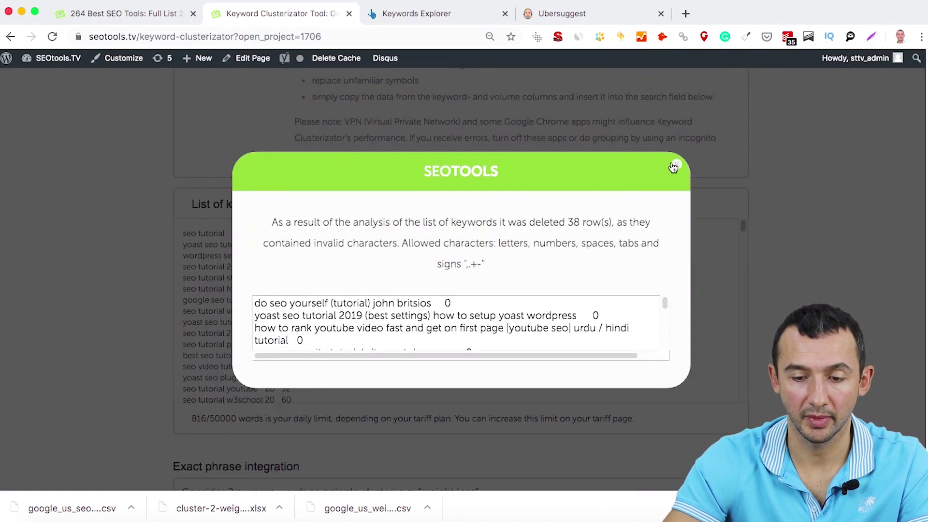
scroll(627, 306, "down", 15)
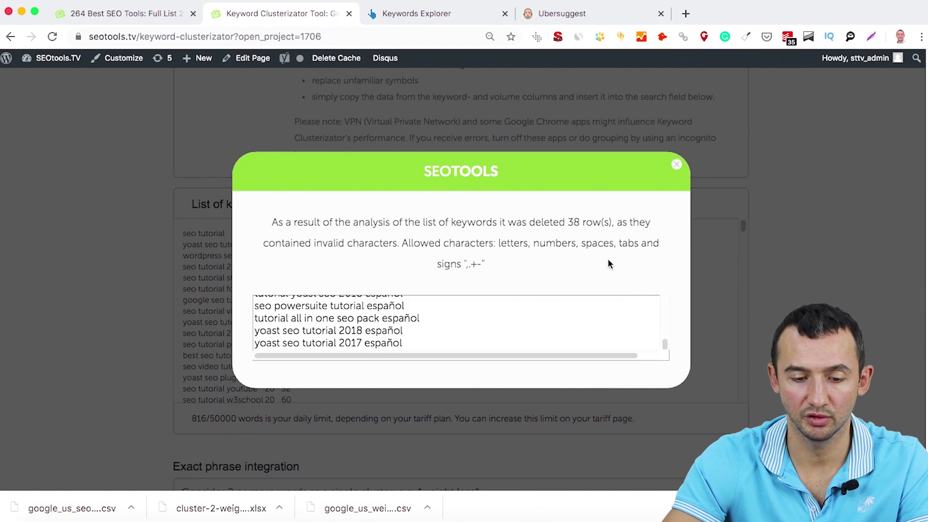
left_click(676, 166)
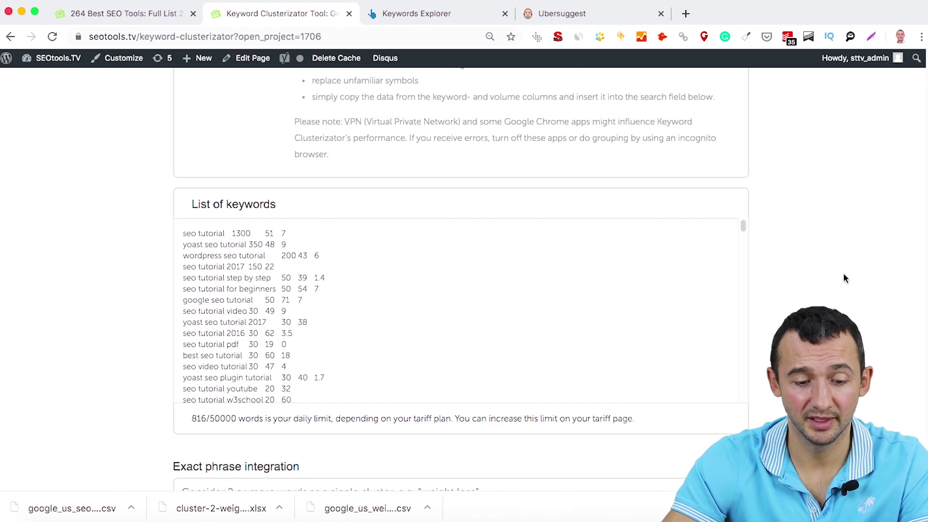
Enter 'seo tutorial' as the exact phrase to keep together
scroll(821, 285, "down", 4)
scroll(808, 297, "down", 2)
scroll(809, 296, "up", 3)
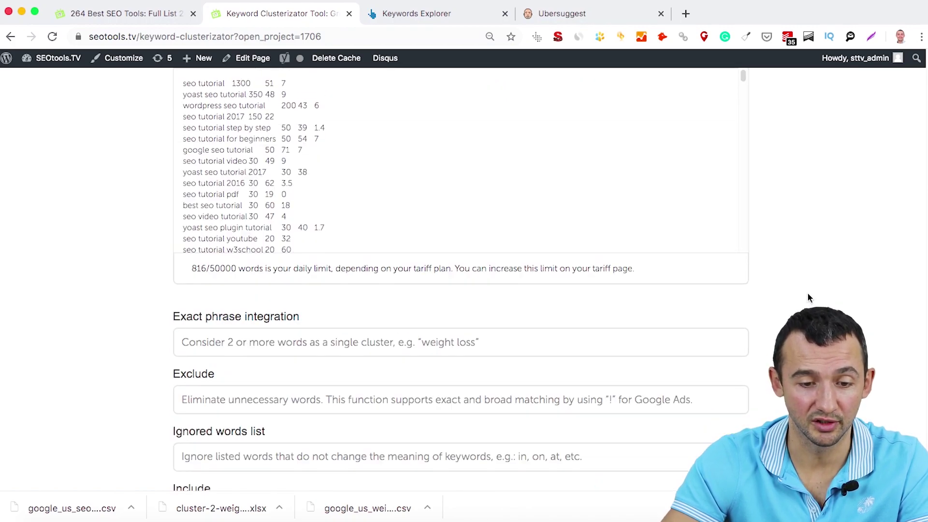
left_click(245, 342)
type("s")
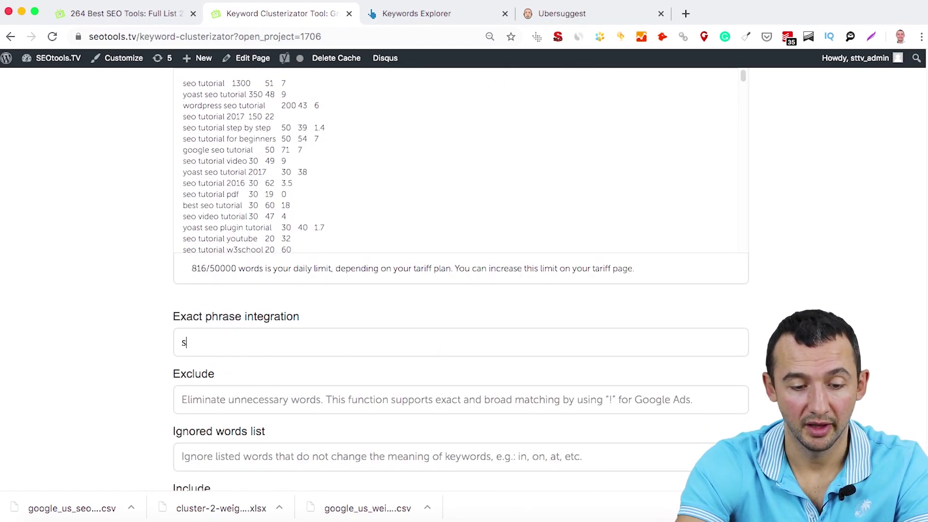
type("eo tutorial")
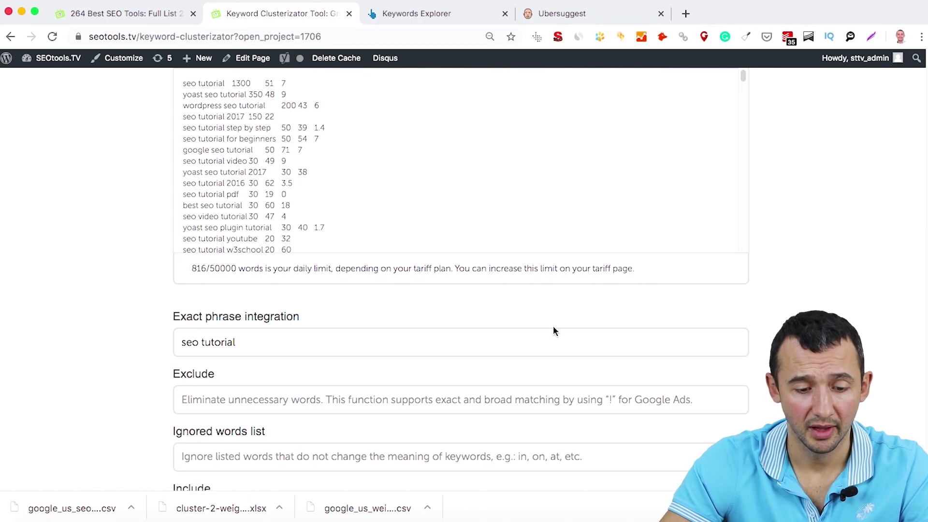
Exclude keywords containing the word 'free'
left_click(253, 405)
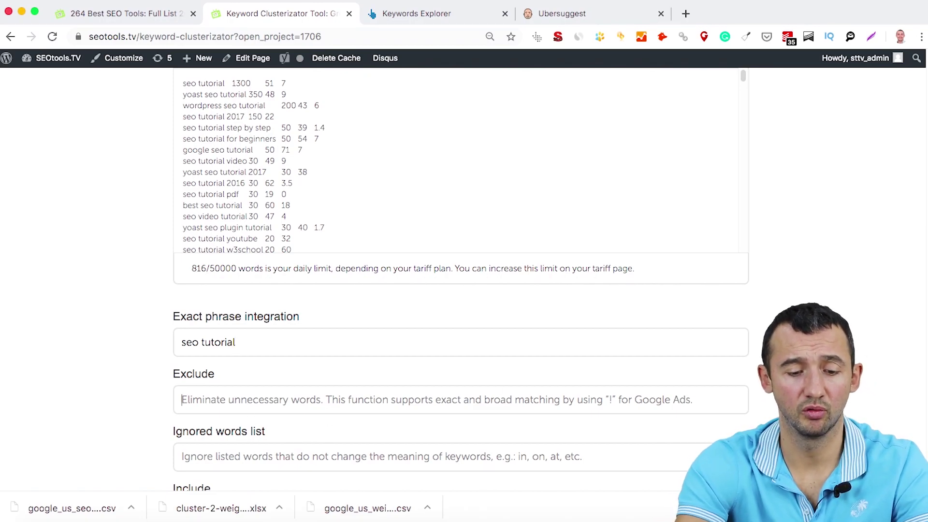
type("free")
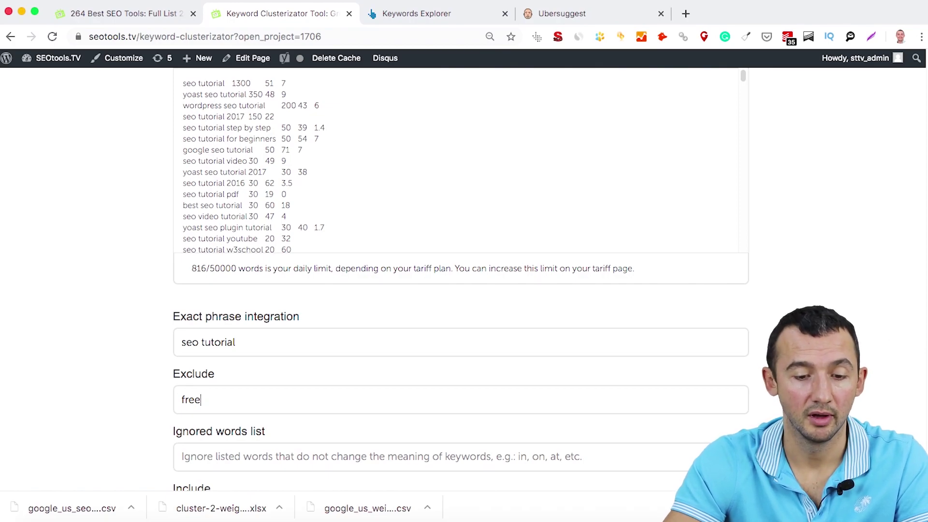
scroll(266, 290, "down", 5)
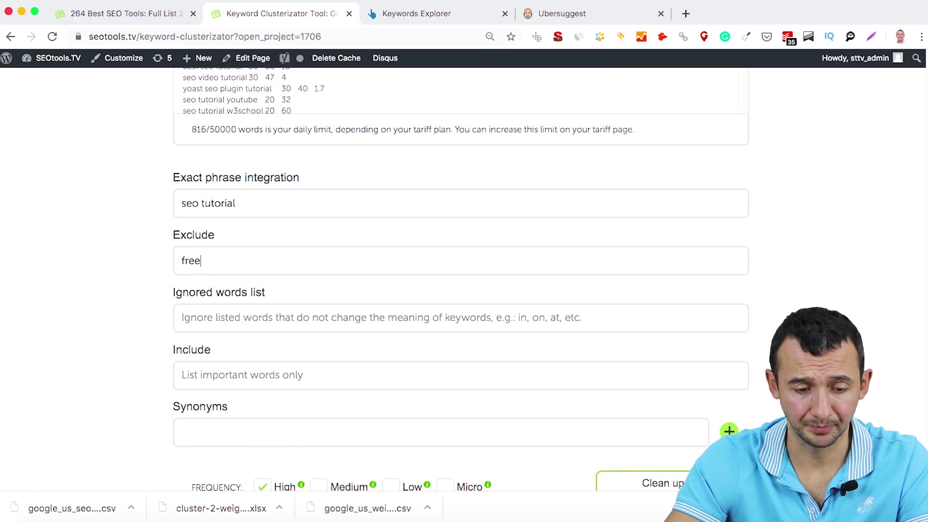
Enter 'on page, off page' in the Ignored words list
left_click(266, 317)
scroll(266, 317, "up", 5)
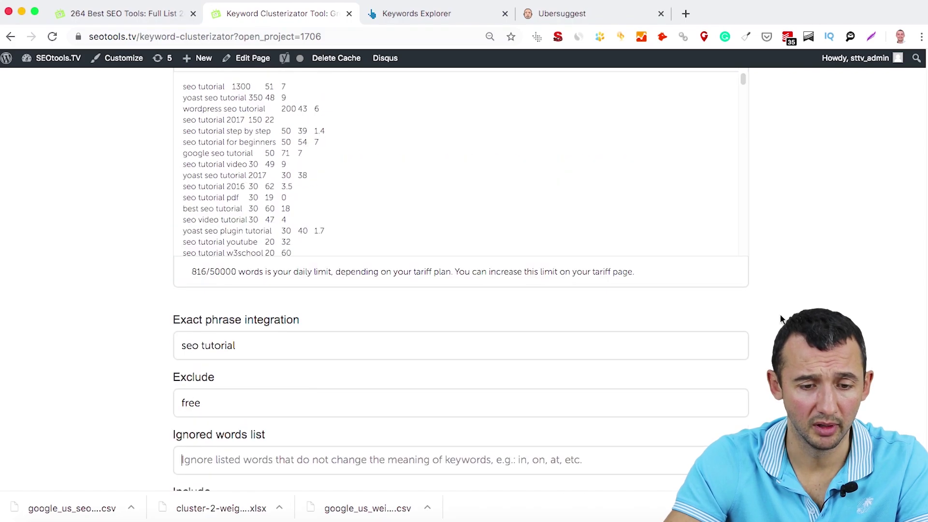
scroll(516, 271, "down", 4)
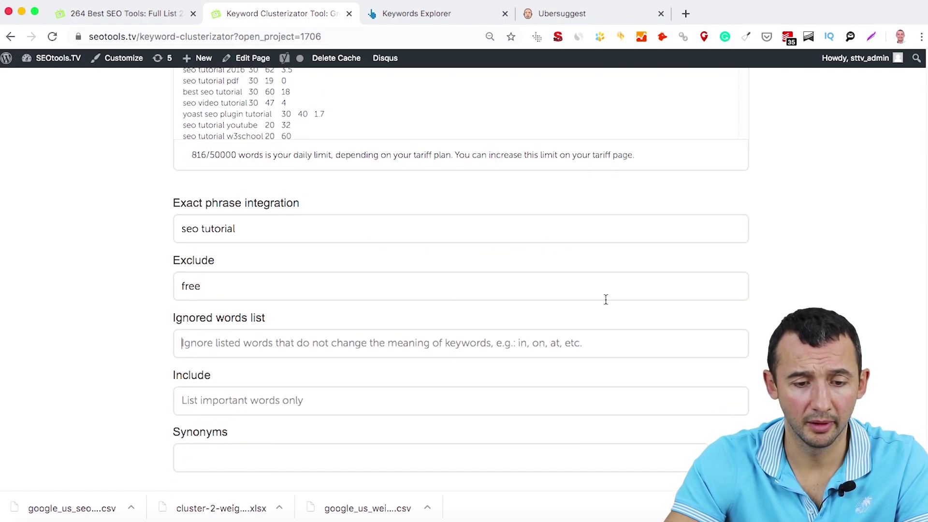
scroll(436, 288, "up", 4)
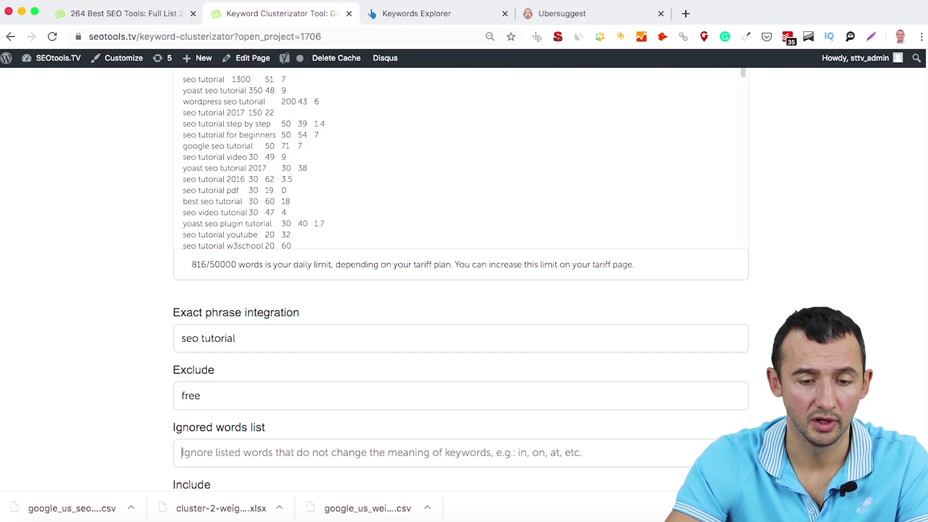
scroll(318, 163, "down", 4)
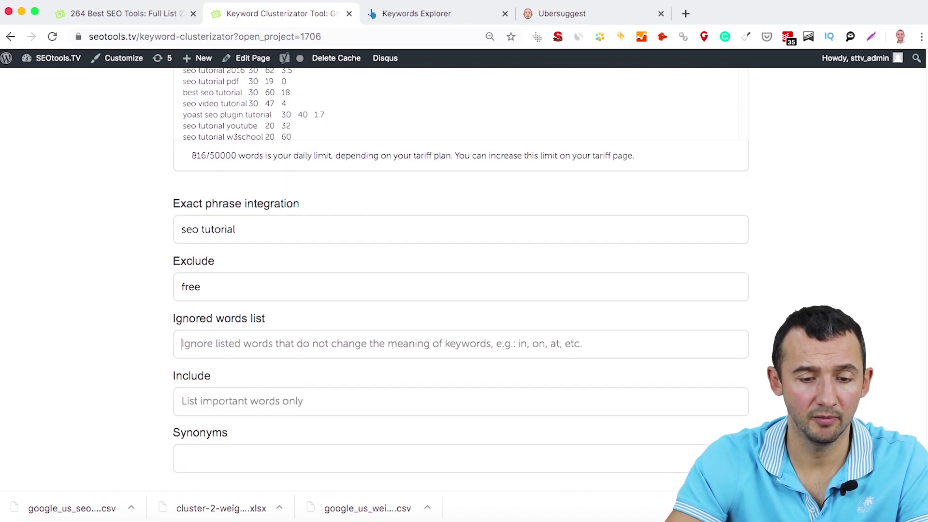
scroll(318, 163, "up", 5)
scroll(318, 163, "down", 5)
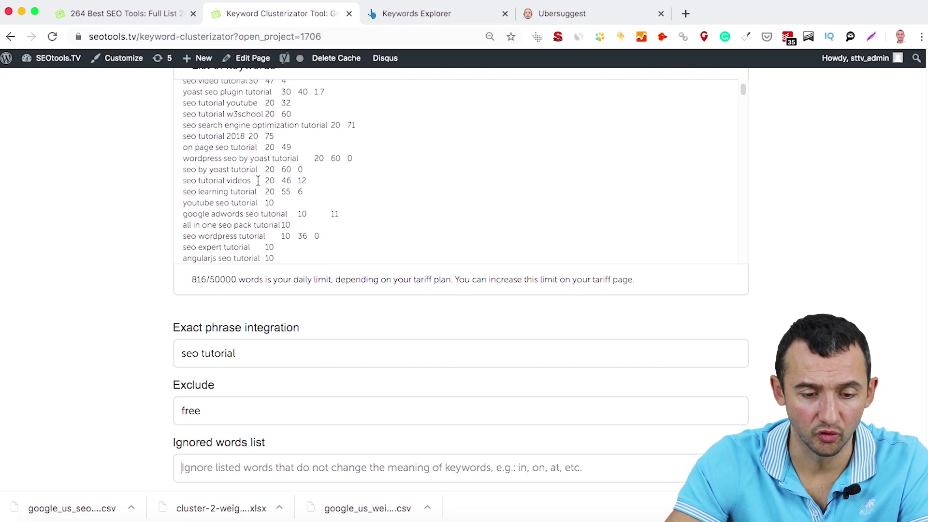
scroll(259, 192, "down", 1)
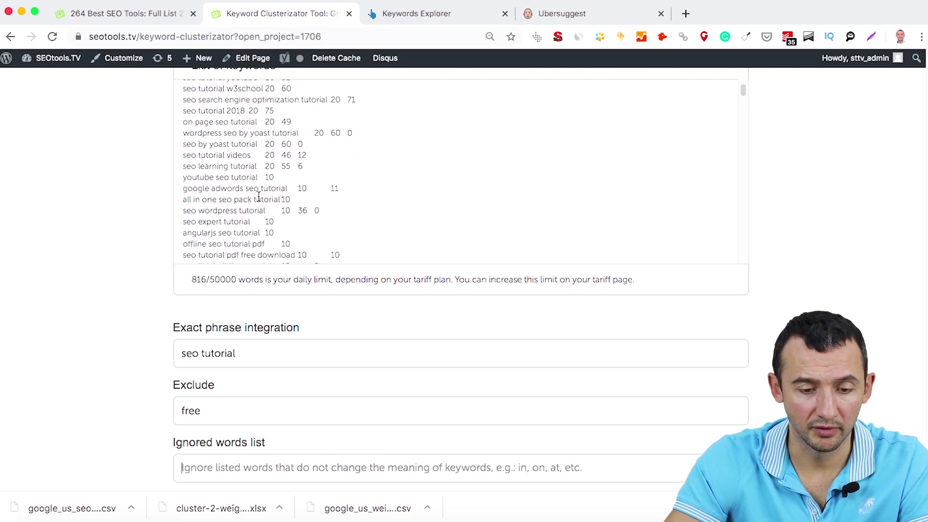
scroll(260, 200, "down", 3)
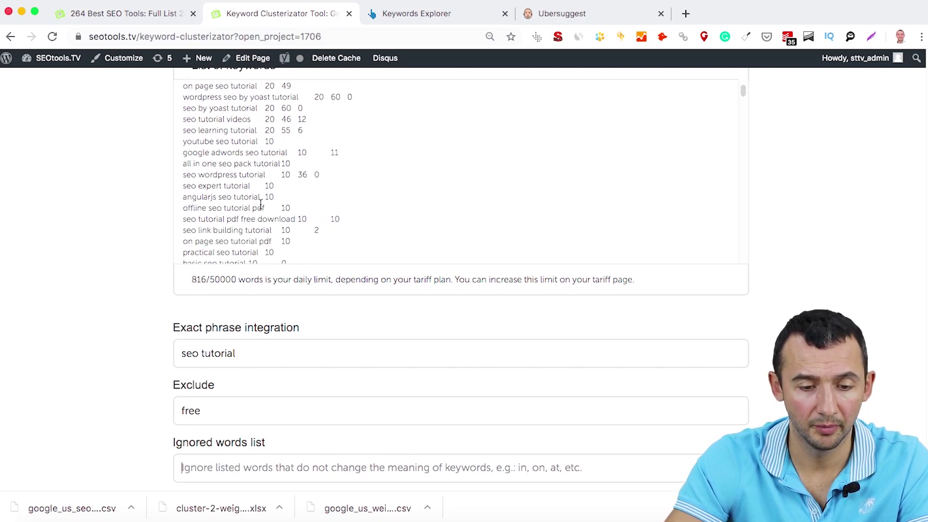
scroll(261, 205, "down", 2)
scroll(261, 204, "down", 1)
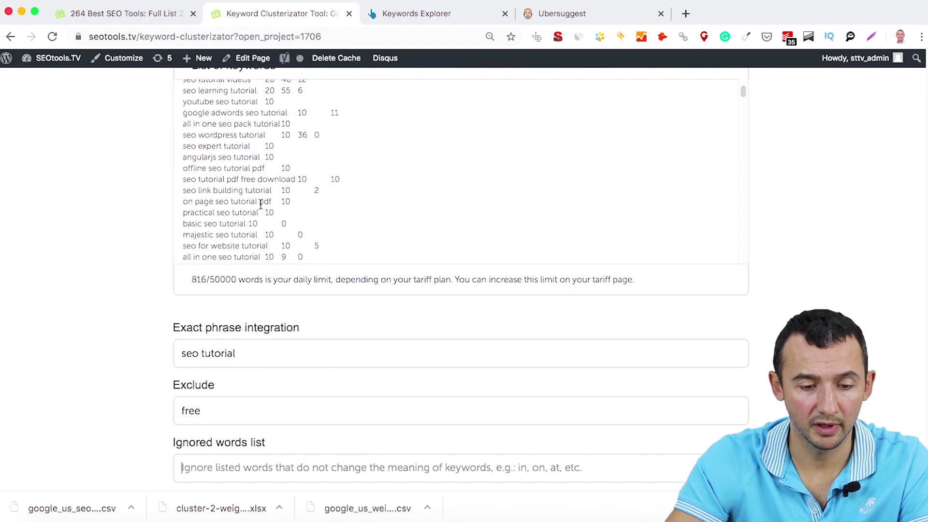
scroll(260, 205, "down", 2)
scroll(261, 205, "down", 4)
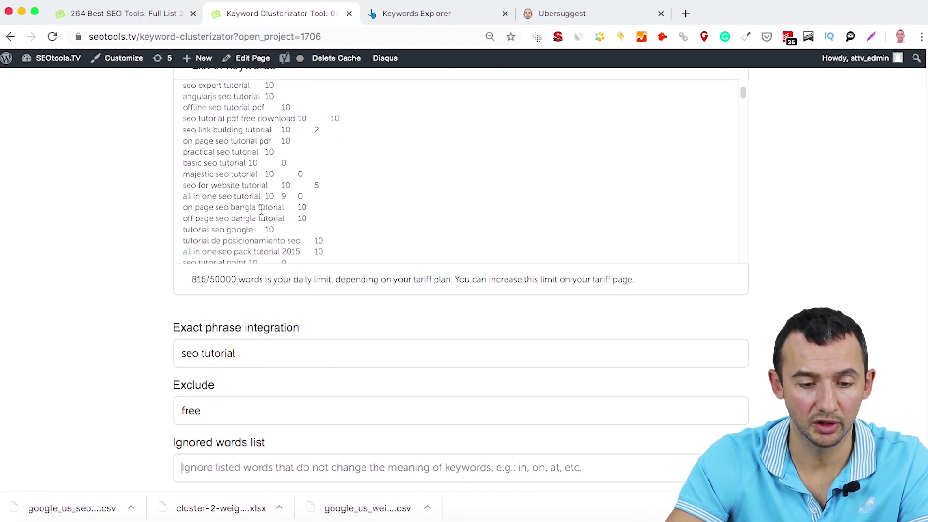
left_click(216, 472)
type("on page, off page")
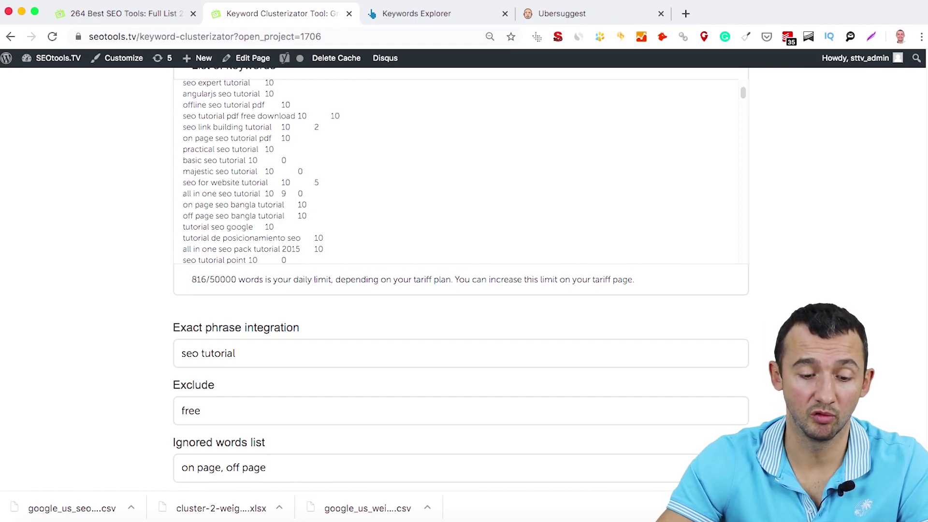
scroll(465, 349, "down", 4)
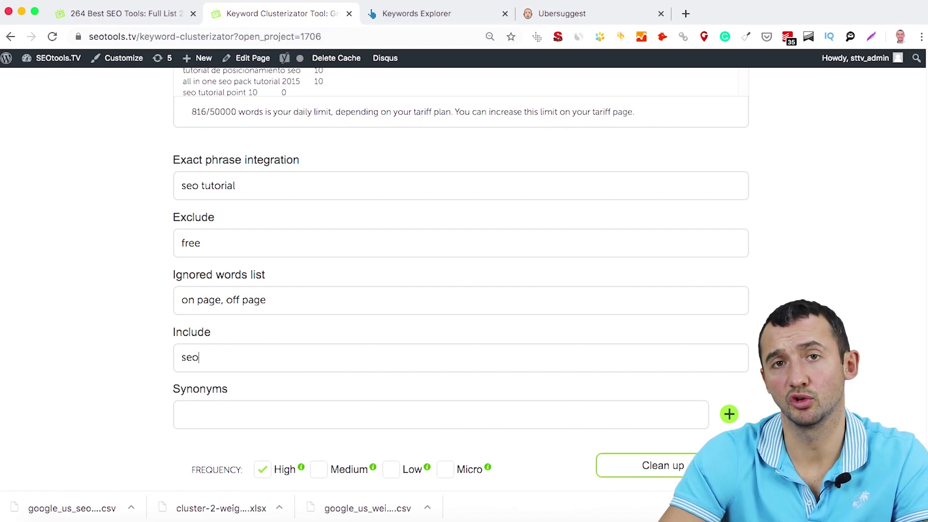
Scroll through the List of keywords to review the settings with 'seo' included
scroll(227, 321, "down", 2)
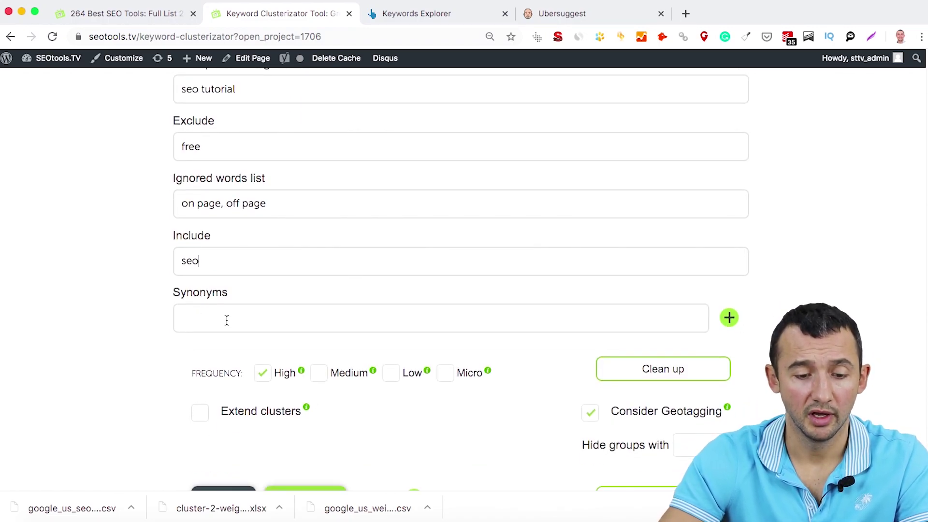
scroll(386, 334, "up", 10)
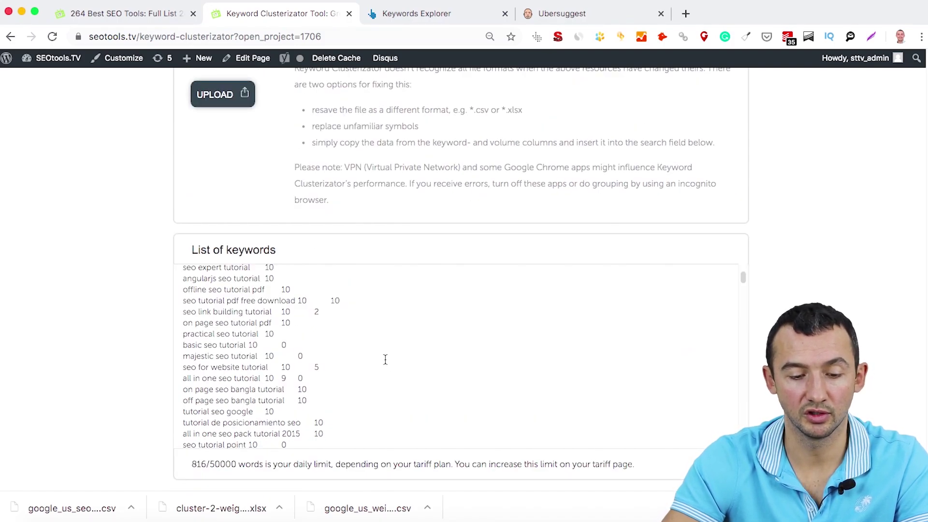
scroll(385, 359, "down", 3)
scroll(385, 359, "down", 10)
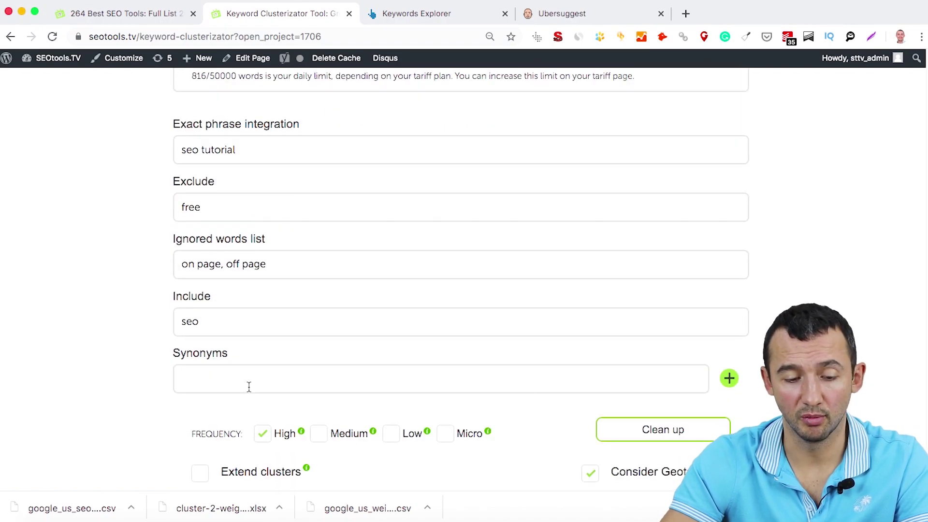
scroll(376, 358, "up", 5)
scroll(308, 242, "down", 15)
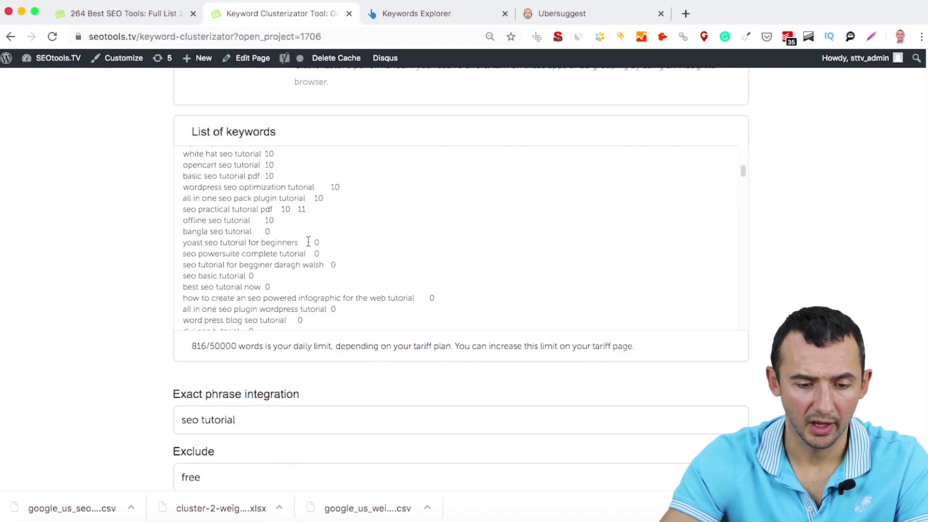
scroll(308, 246, "down", 15)
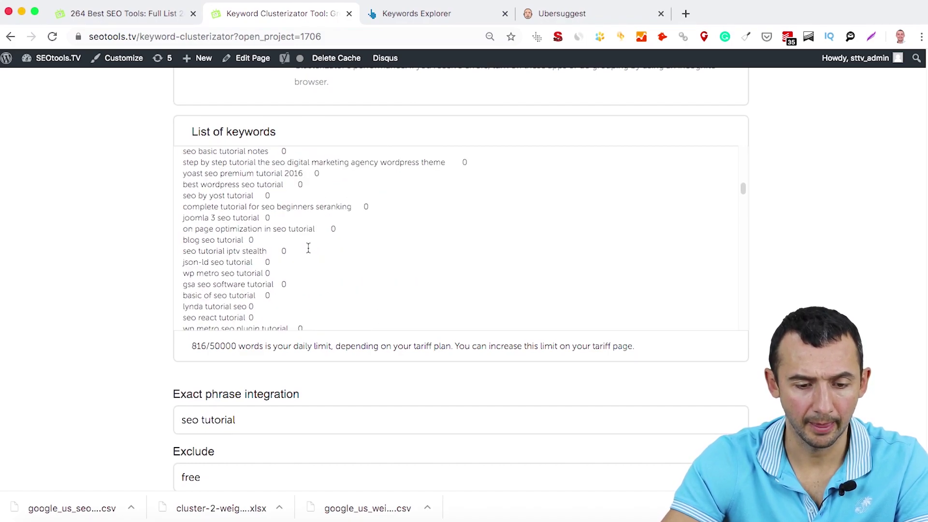
scroll(308, 257, "down", 15)
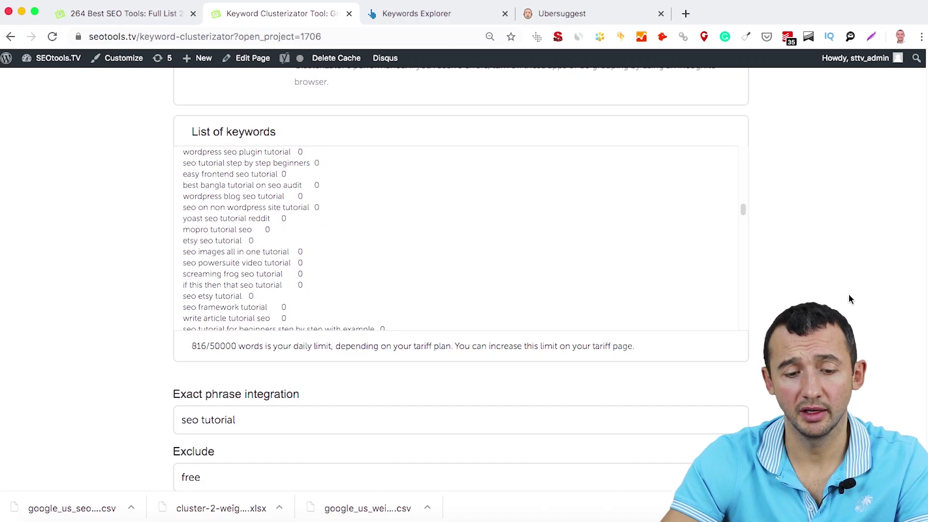
scroll(842, 292, "down", 3)
scroll(842, 292, "down", 5)
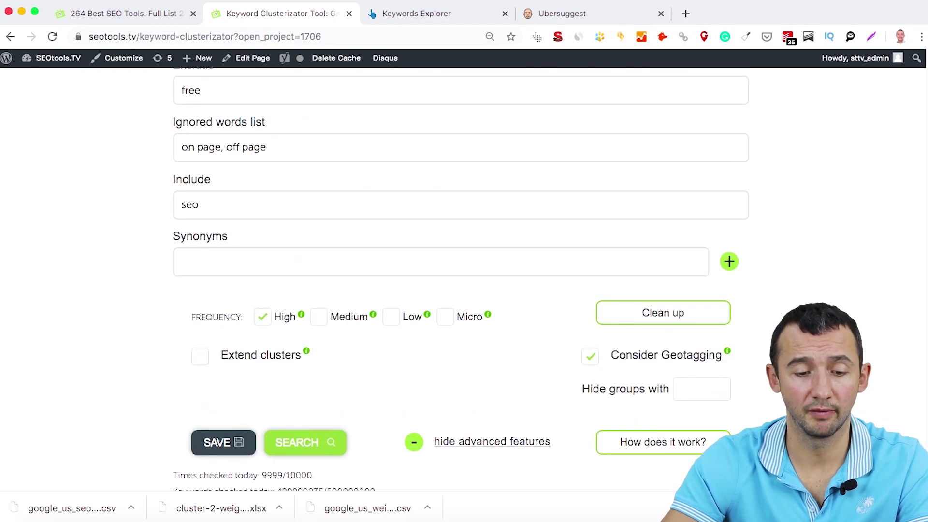
Try sample synonyms 'samsung, sumsung', clear them, then enable extended clusters and run clustering
left_click(215, 271)
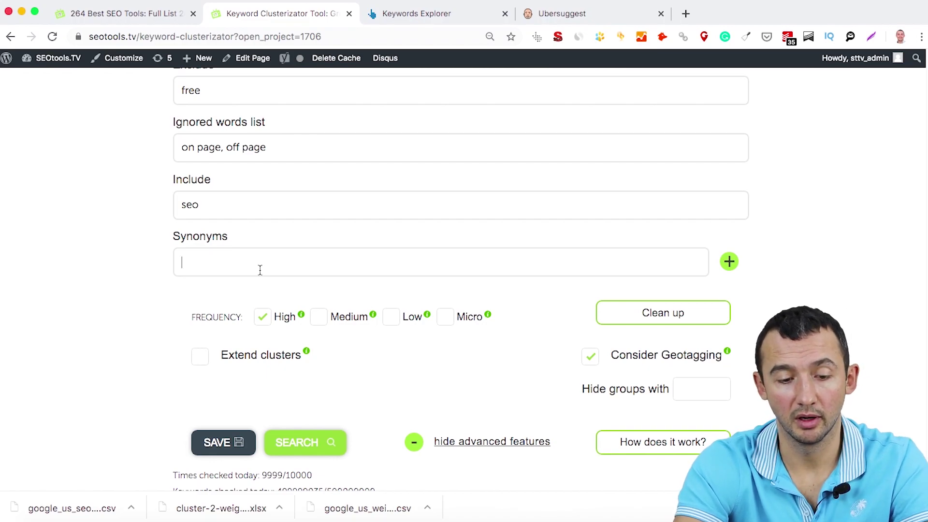
type("samgusng")
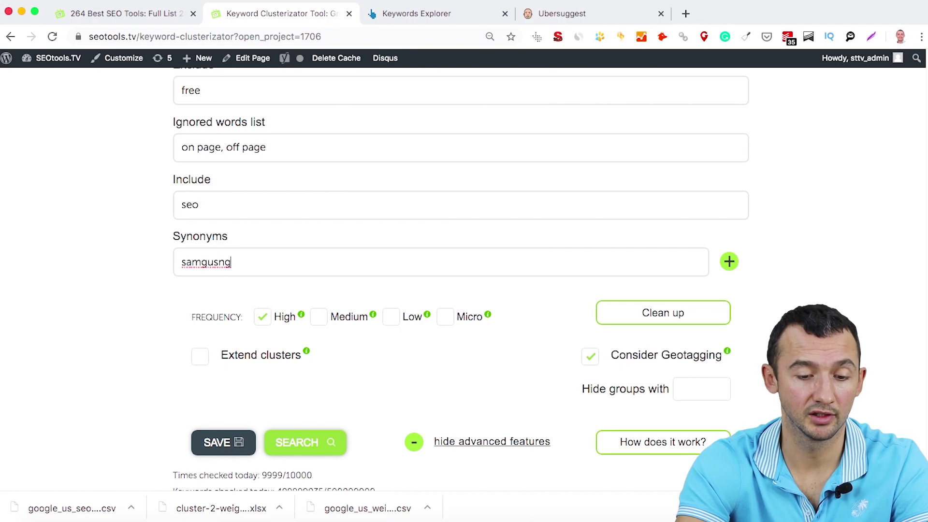
key("BackSpace")
key("BackSpace")
key("BackSpace")
type("n")
key("BackSpace")
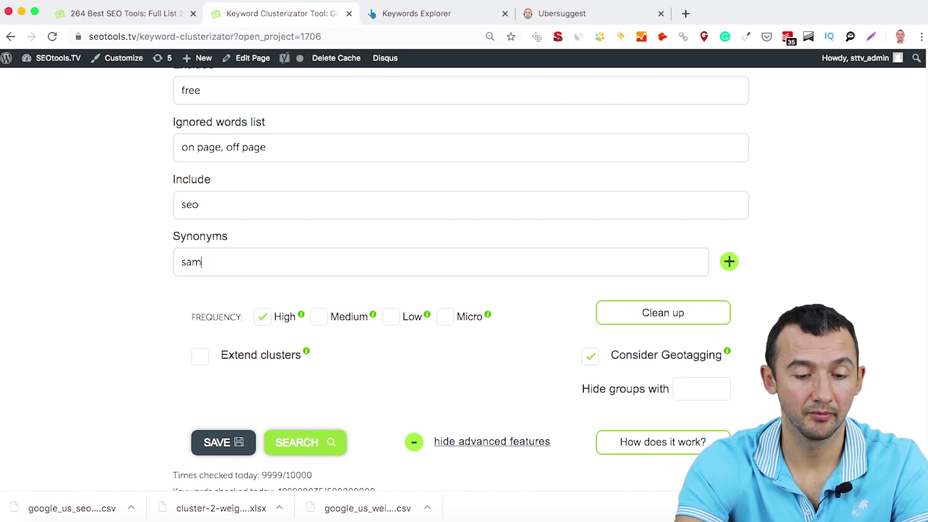
type("sung, sumsu")
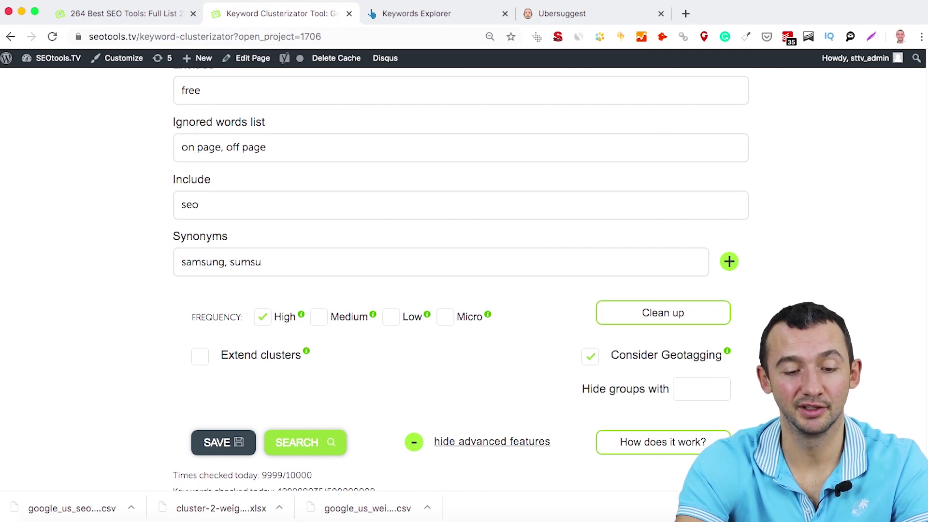
type("ng")
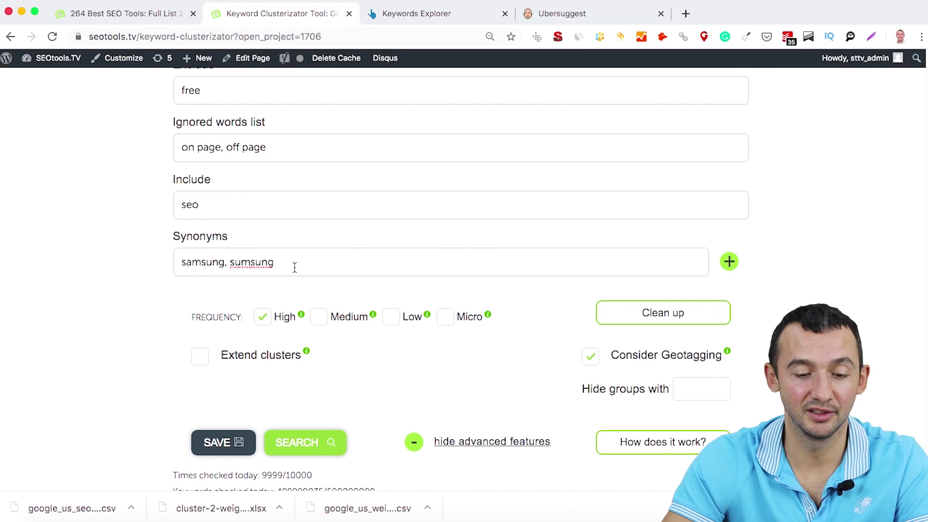
triple_click(174, 268)
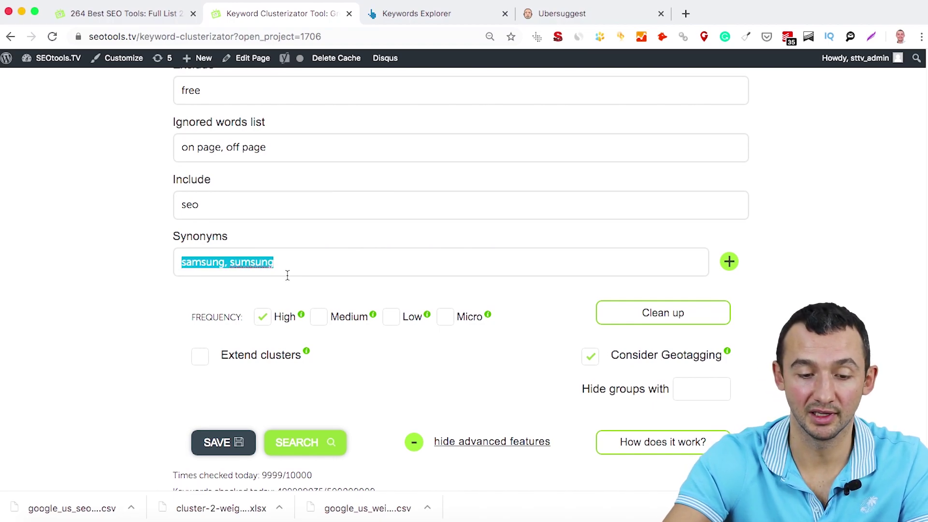
key("BackSpace")
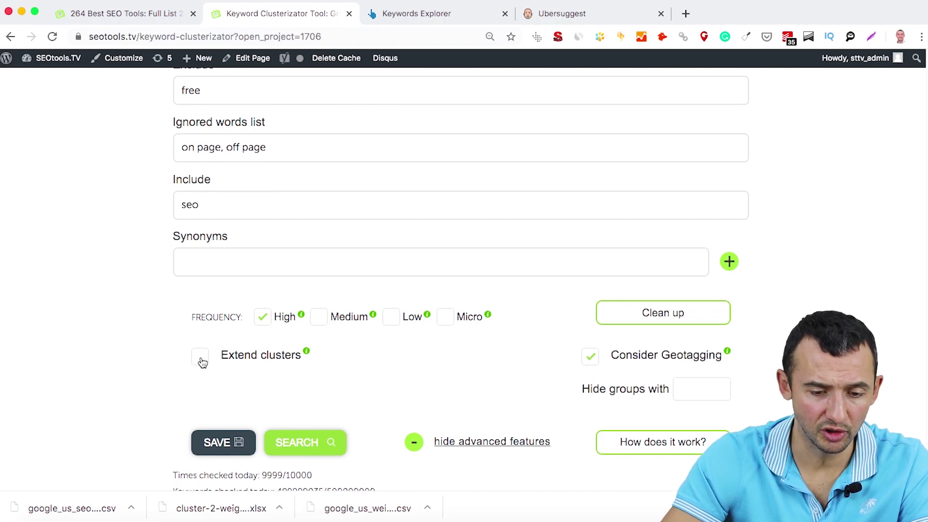
mouse_move(307, 355)
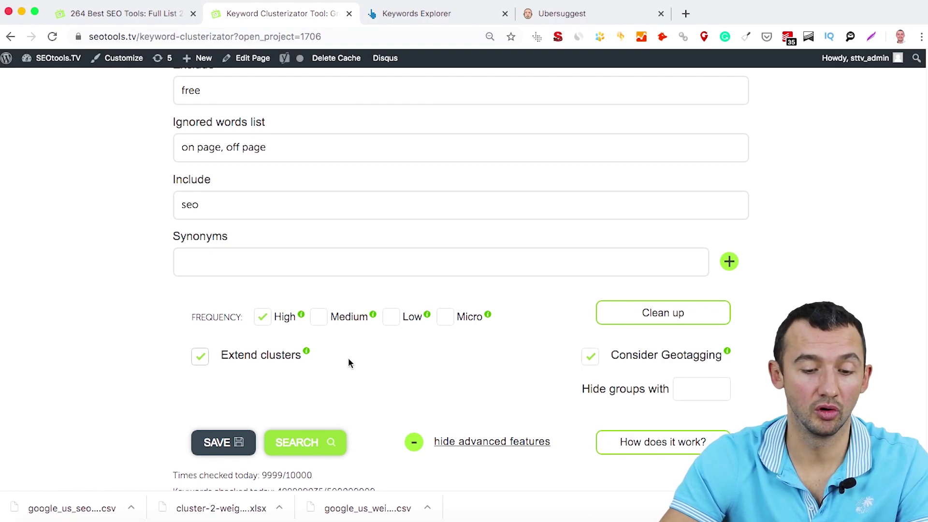
left_click(306, 442)
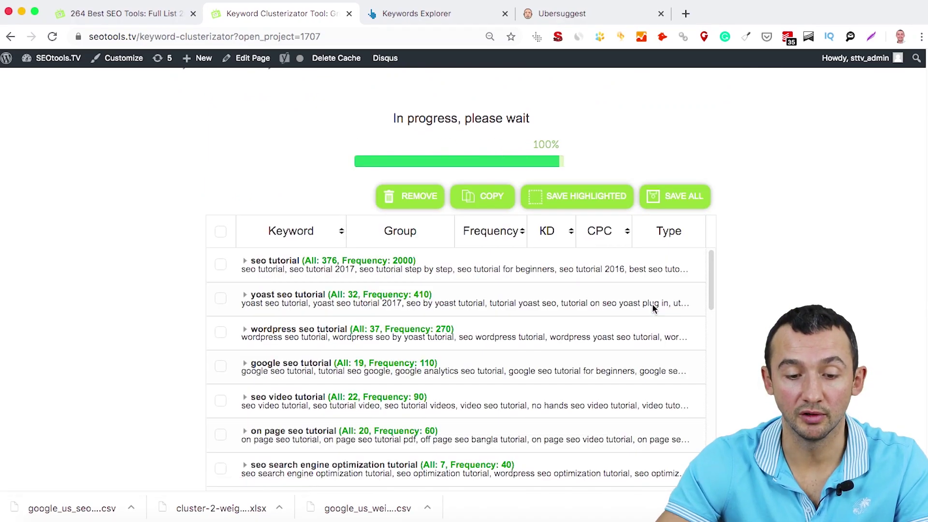
Scroll the results down to the small two-keyword groups at frequency 0
scroll(554, 354, "down", 15)
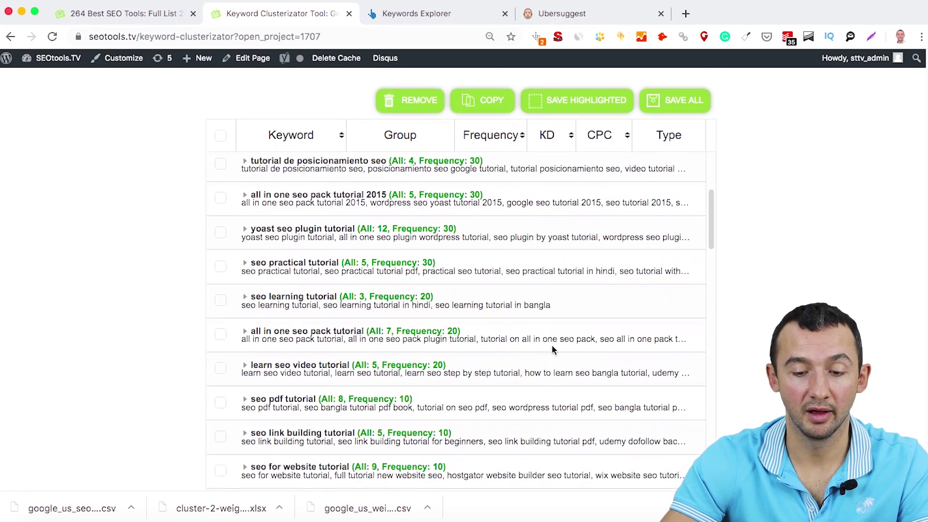
scroll(553, 354, "down", 3)
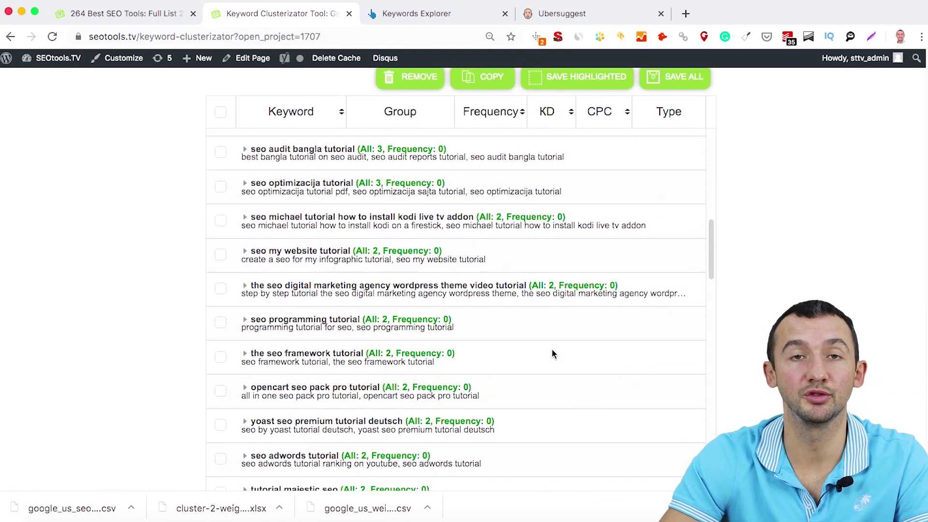